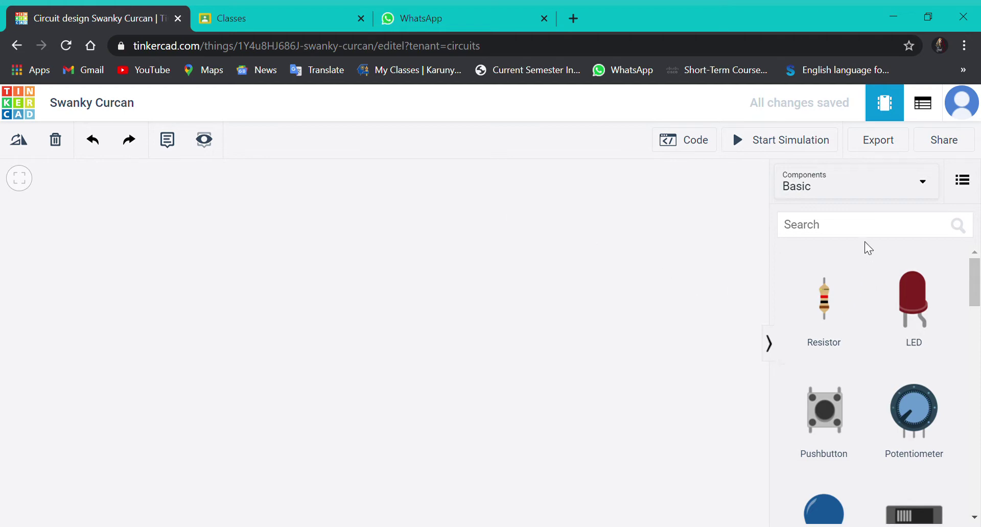
Search the components for arduino and place an Arduino Uno R3 on the empty workspace, leaving room beside it
click(868, 224)
text(ard)
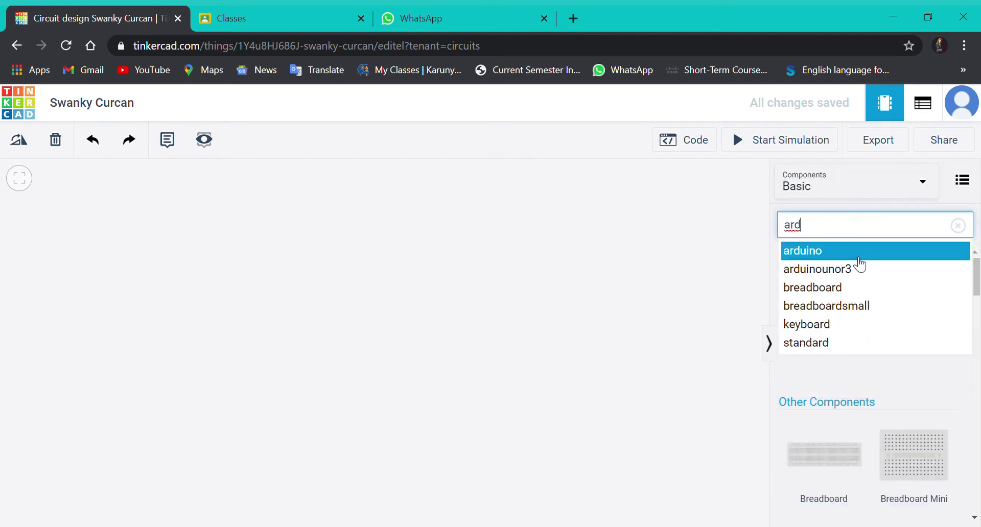
click(859, 261)
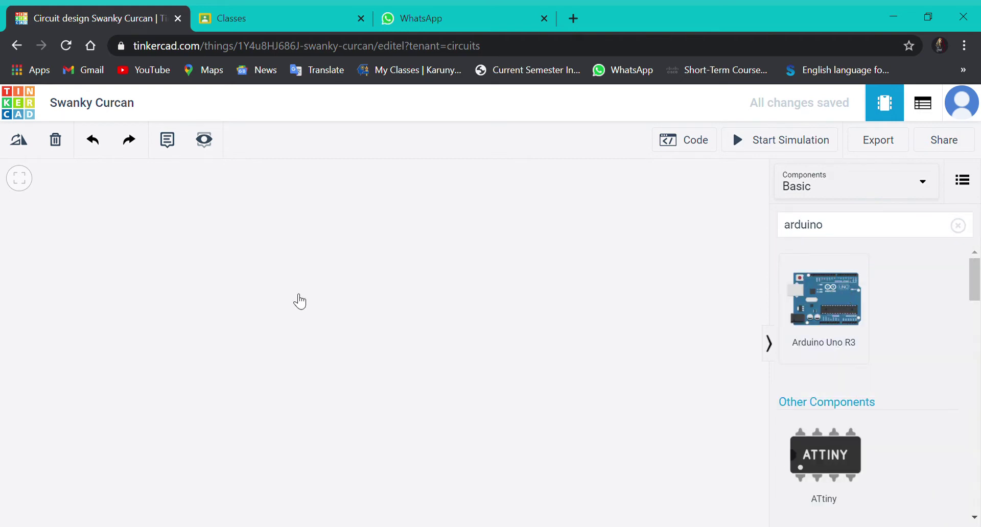
click(137, 294)
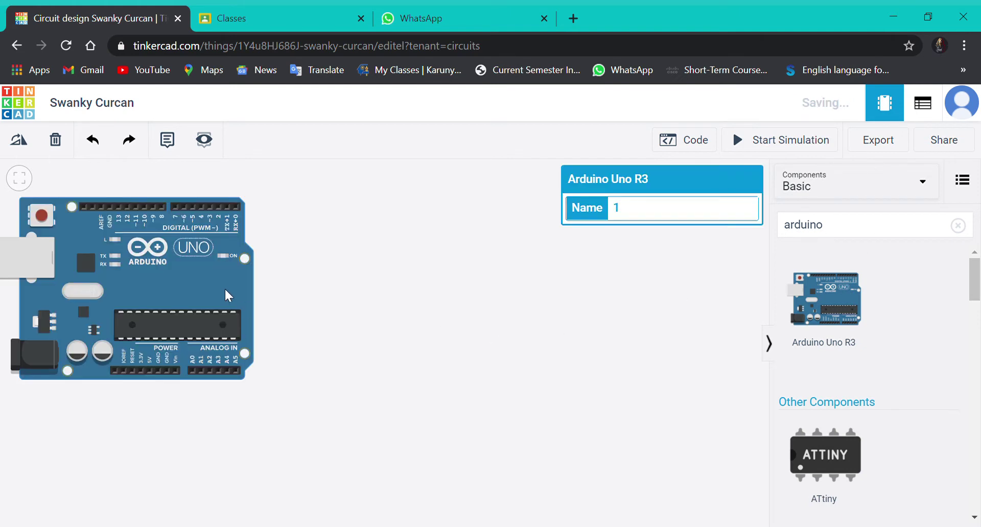
drag(240, 289, 305, 317)
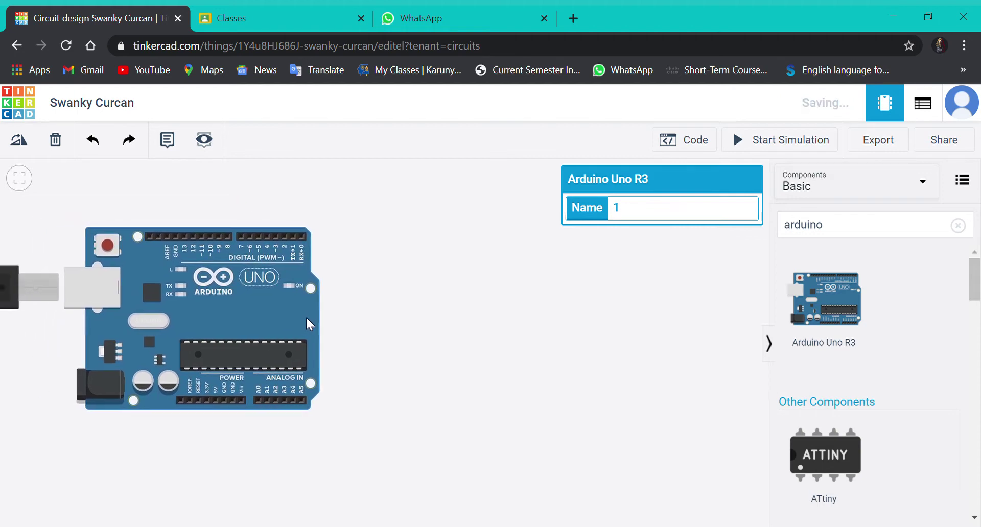
click(569, 304)
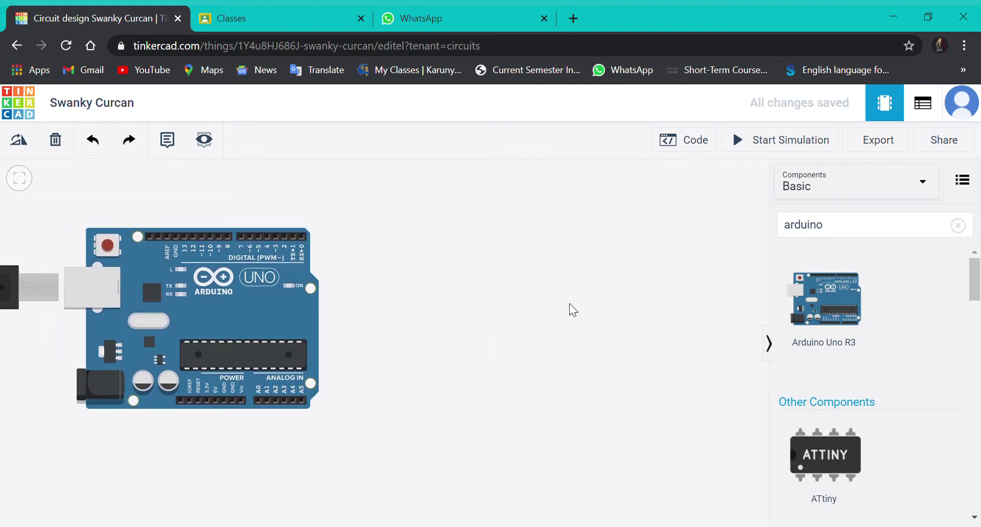
Find the Breadboard Small component and place it just to the right of the Arduino
click(972, 228)
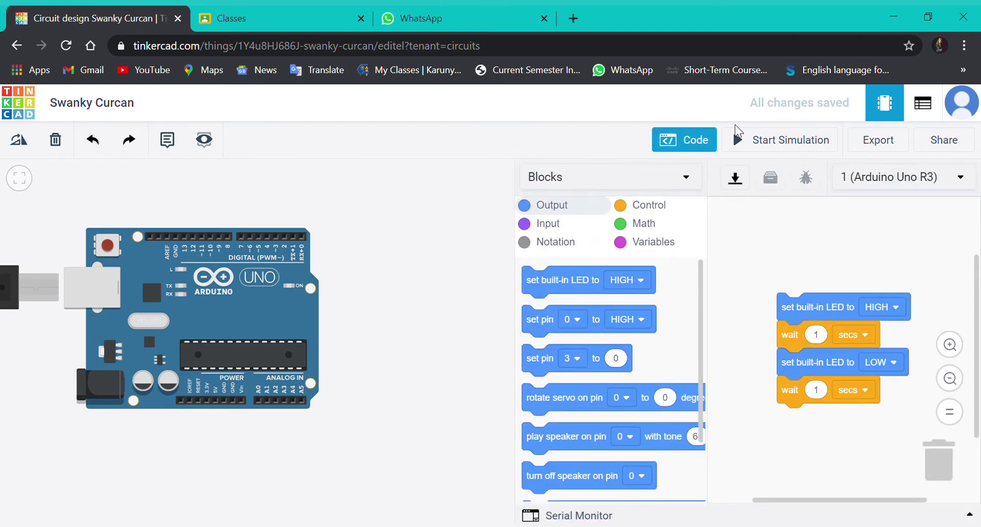
click(704, 142)
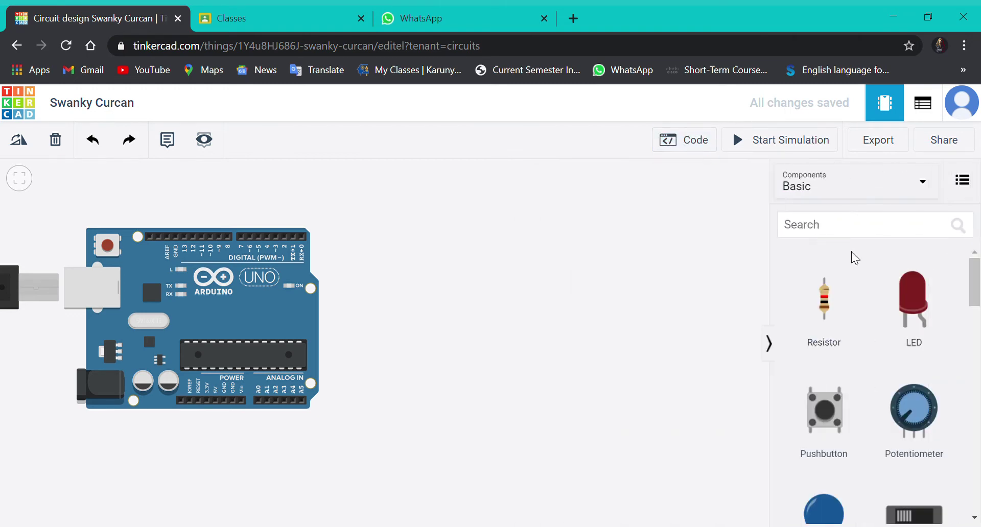
click(856, 239)
text(bread)
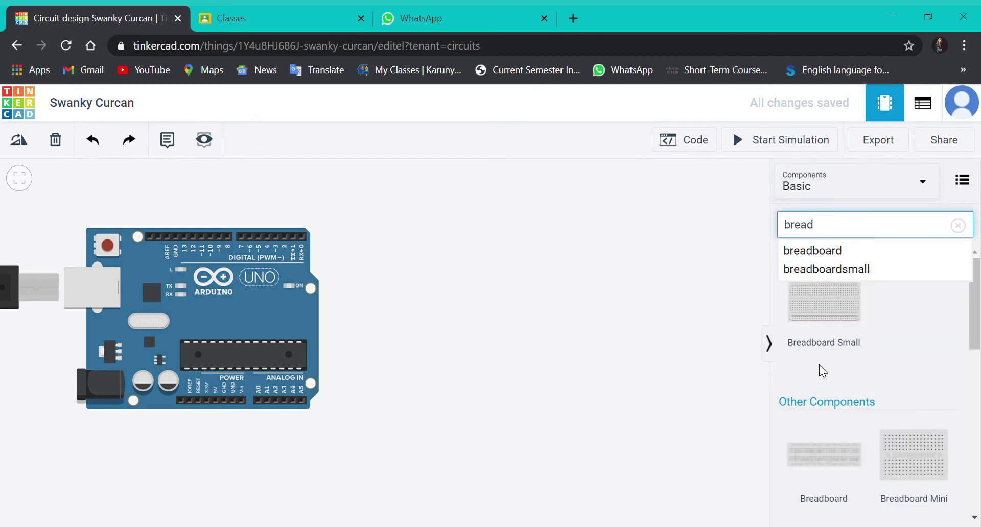
drag(846, 350, 514, 318)
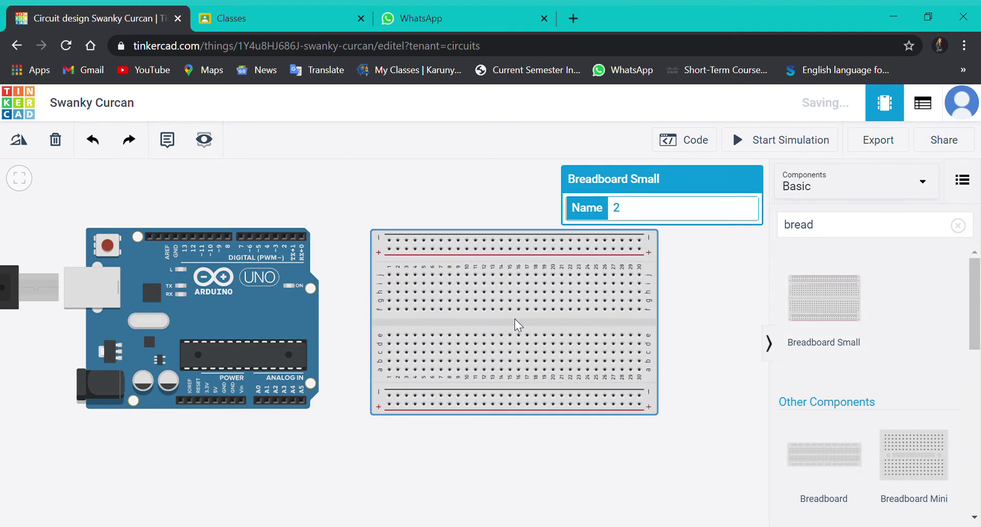
click(721, 304)
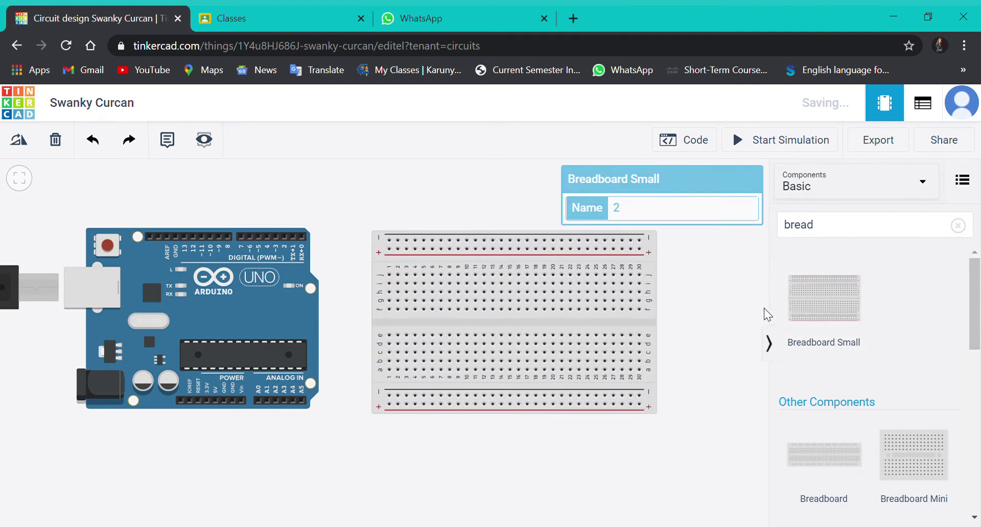
Clear the component search and place three pushbuttons in the free area above the breadboard
click(967, 226)
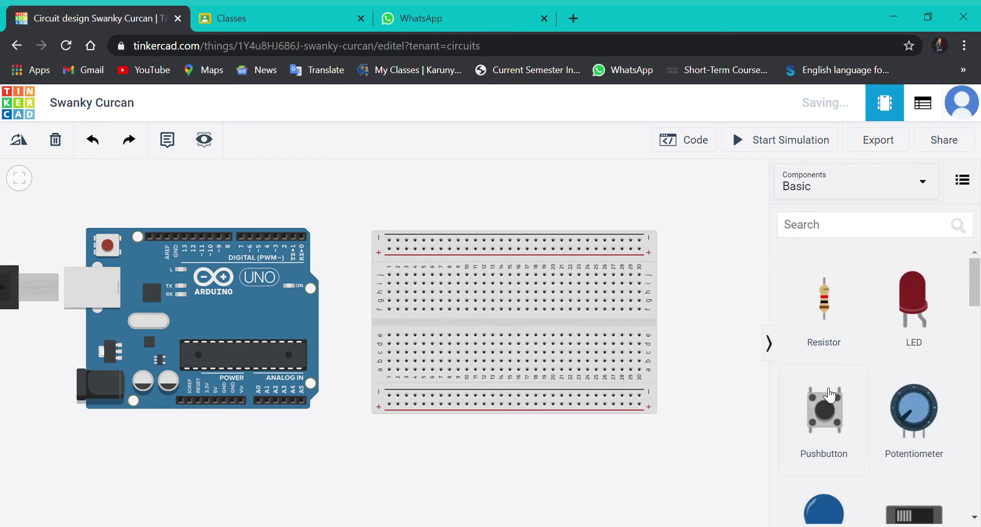
drag(828, 391, 606, 224)
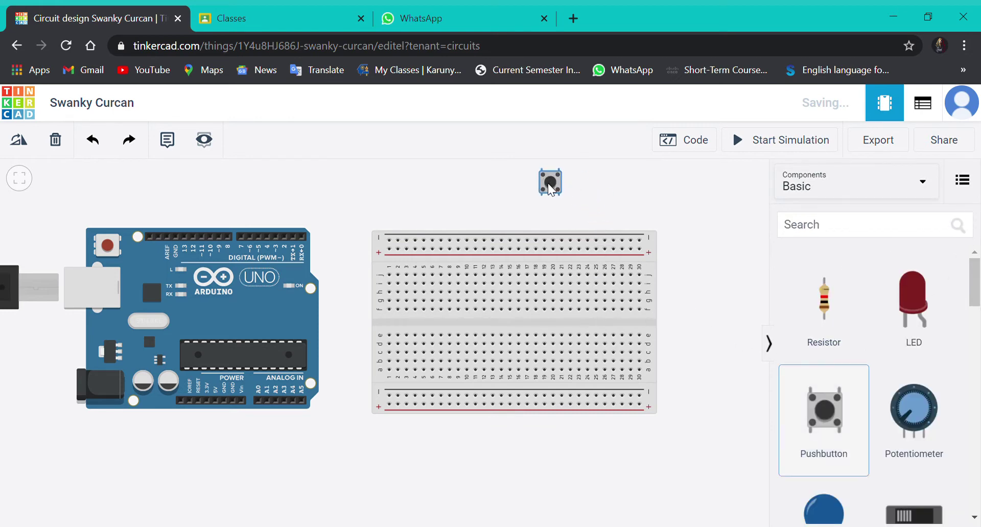
drag(548, 186, 536, 188)
drag(806, 364, 615, 194)
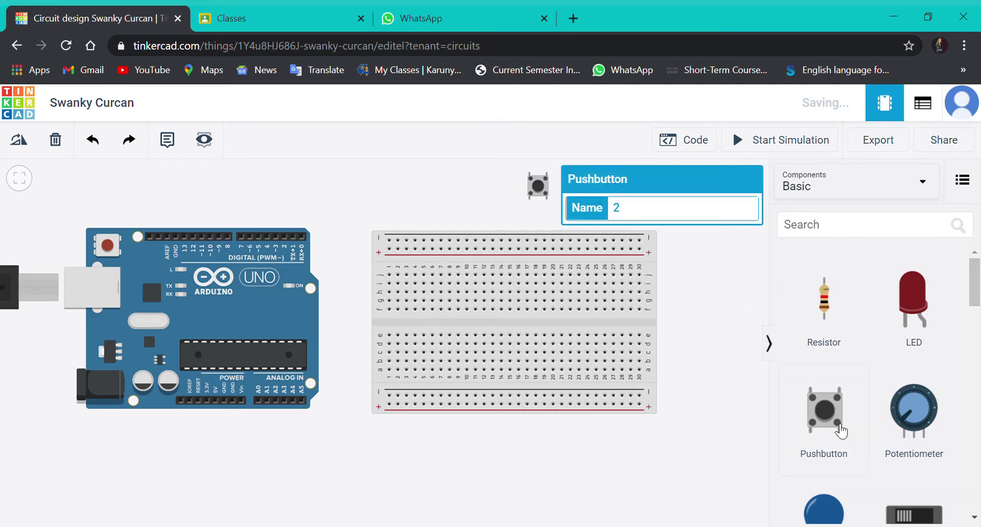
drag(840, 431, 670, 207)
click(701, 271)
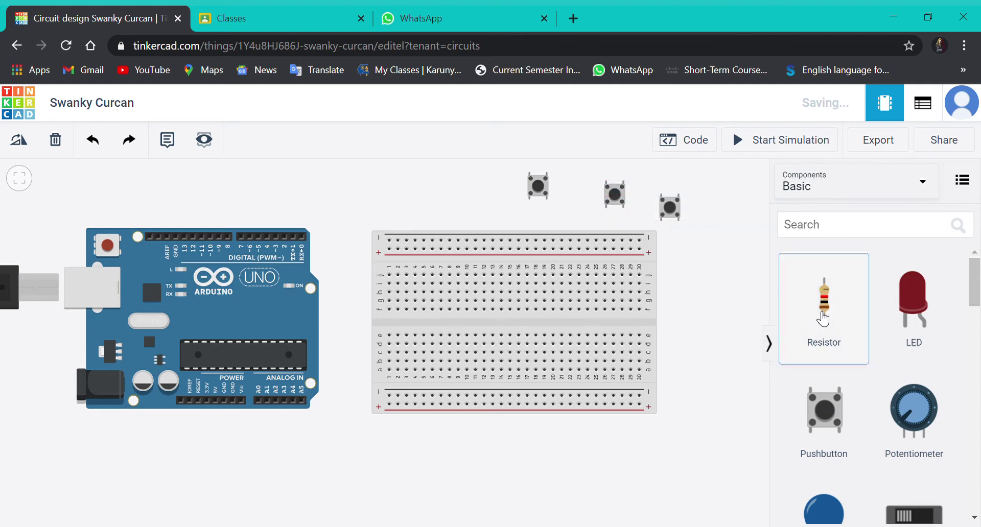
Place six resistors in the free area below the breadboard
drag(823, 319, 678, 475)
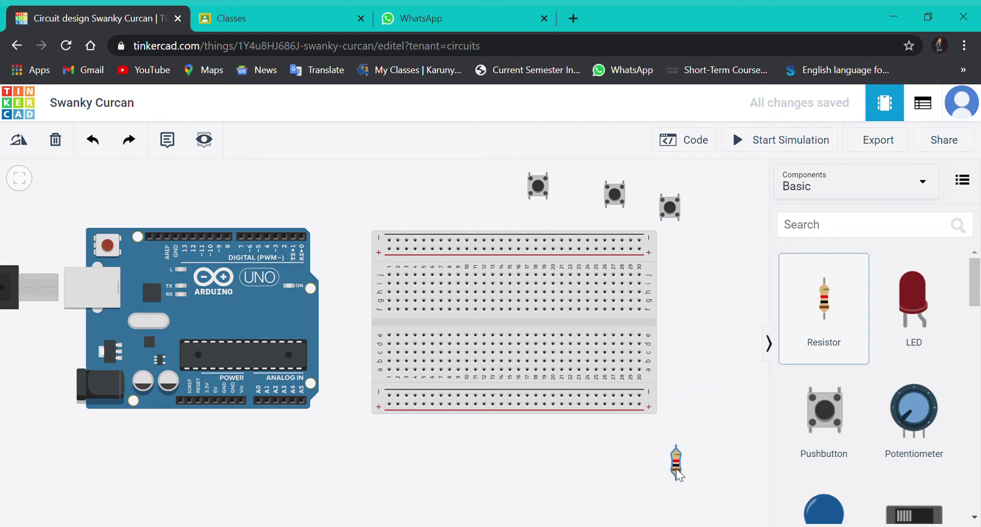
drag(827, 313, 566, 493)
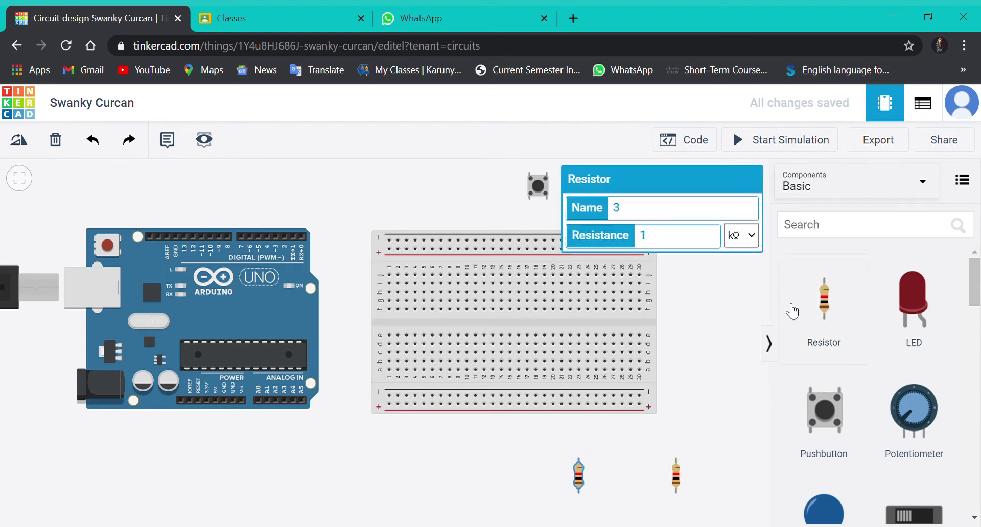
drag(822, 311, 500, 494)
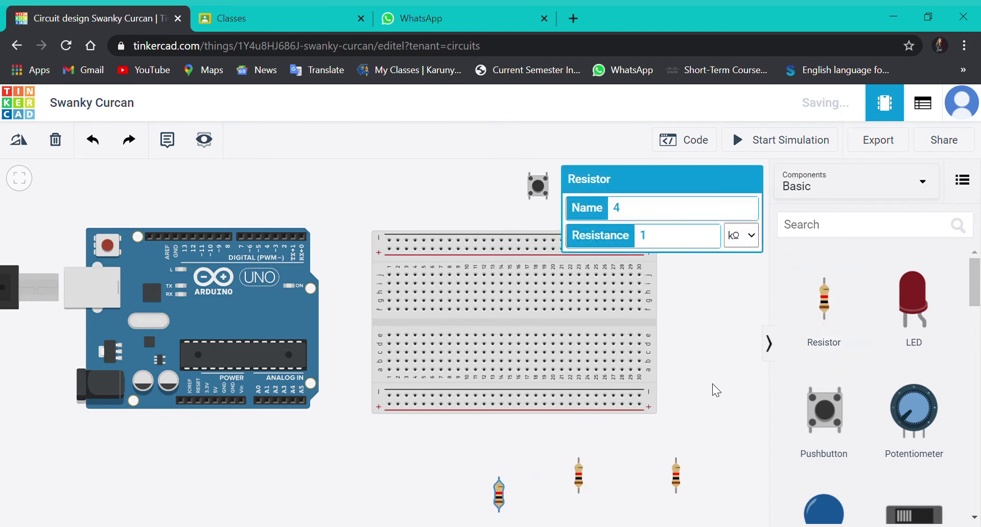
drag(822, 301, 510, 462)
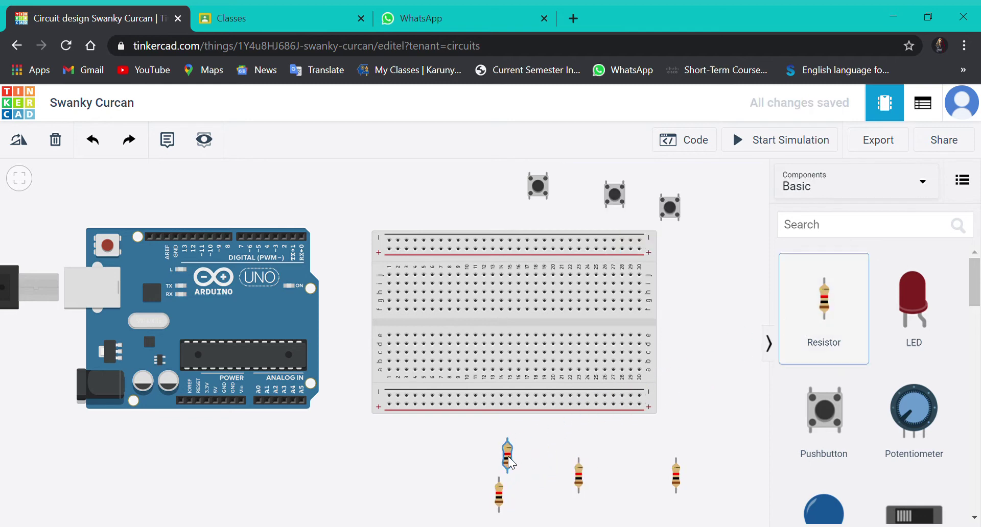
drag(827, 320, 549, 465)
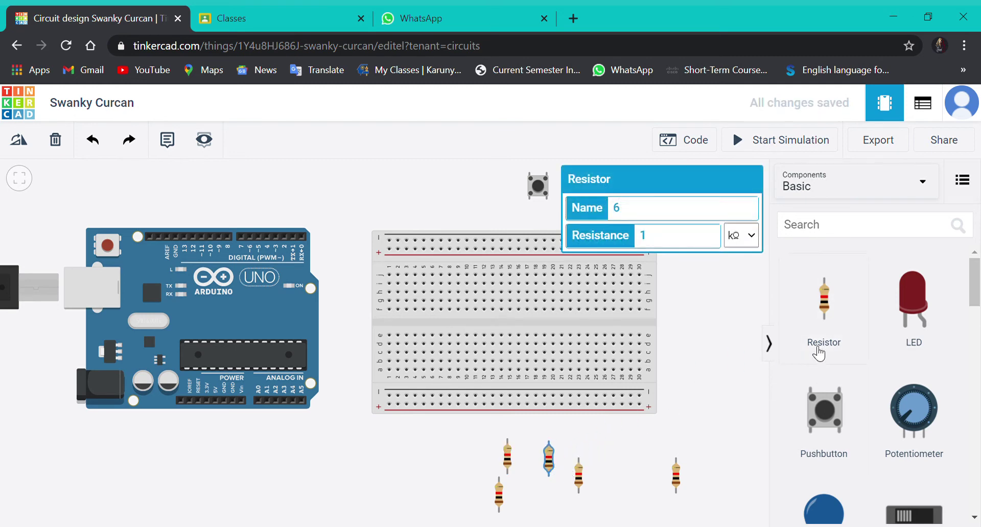
drag(848, 320, 618, 488)
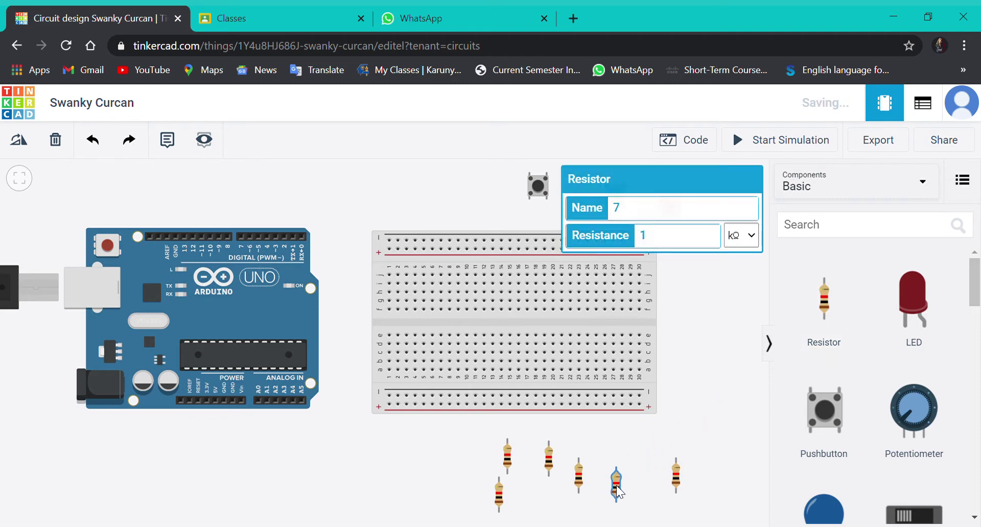
Place three red LEDs one below another to the right of the breadboard
drag(897, 304, 703, 316)
drag(909, 294, 709, 355)
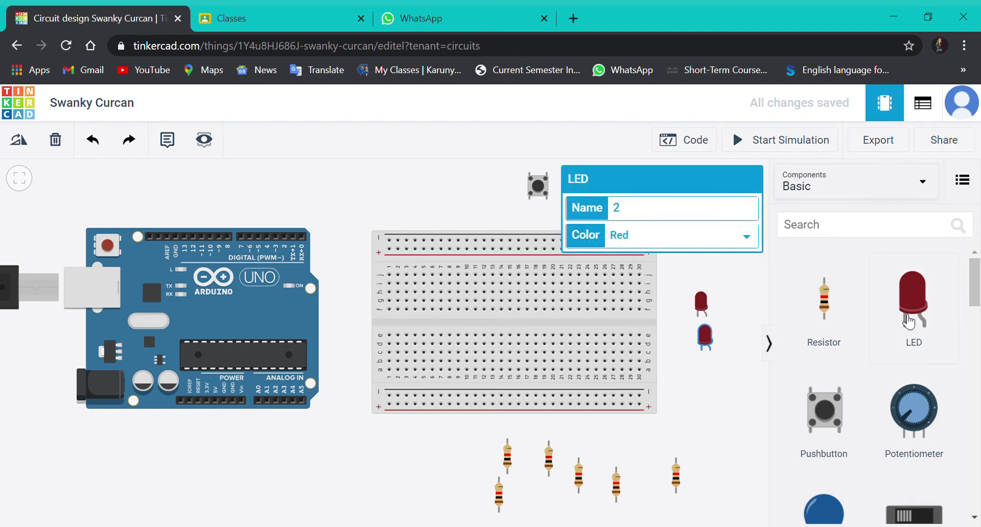
drag(908, 324, 701, 391)
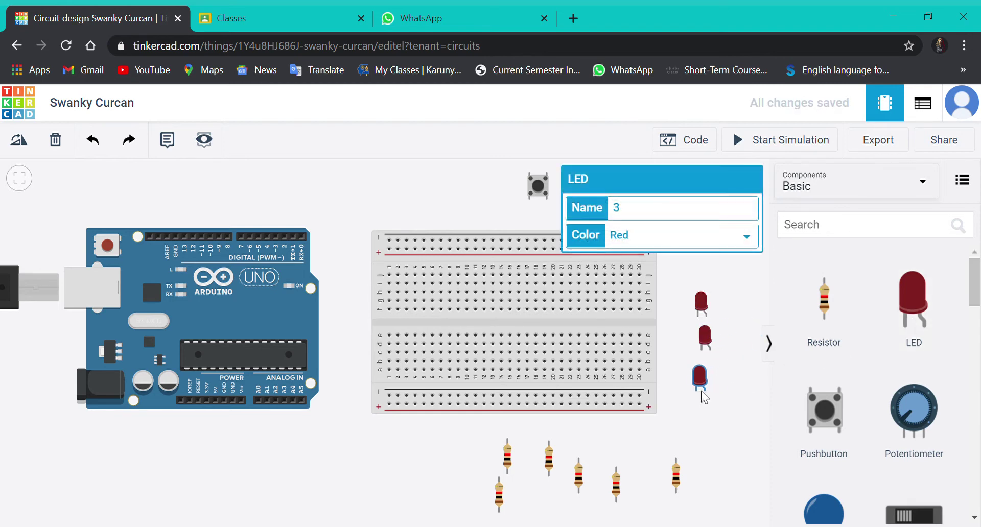
Wire the Arduino's power-side GND pin to the breadboard's lower negative rail and colour the wire black
click(233, 397)
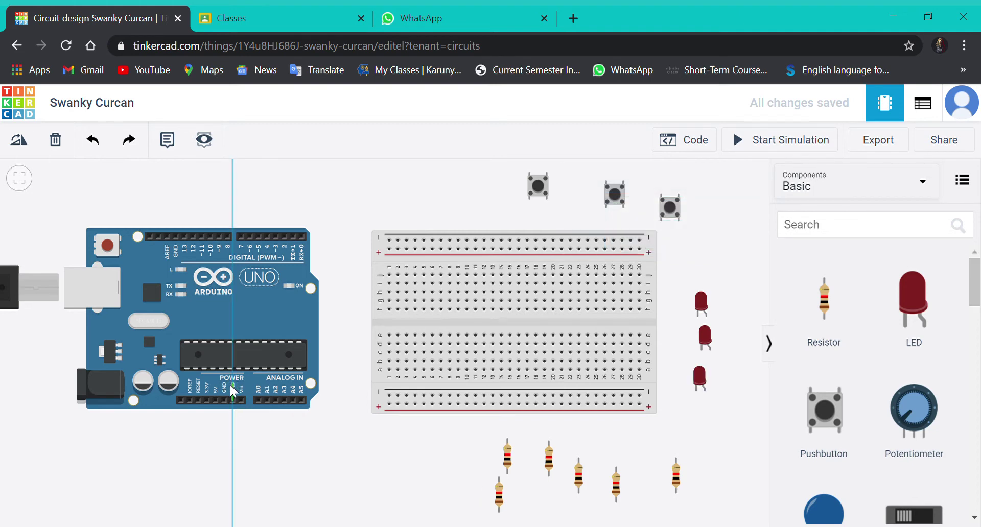
click(389, 395)
click(356, 422)
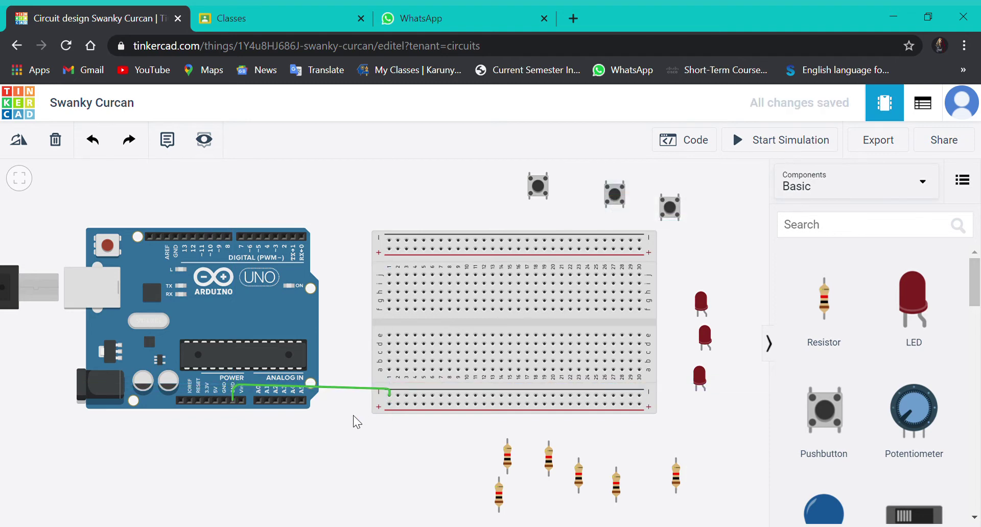
click(368, 388)
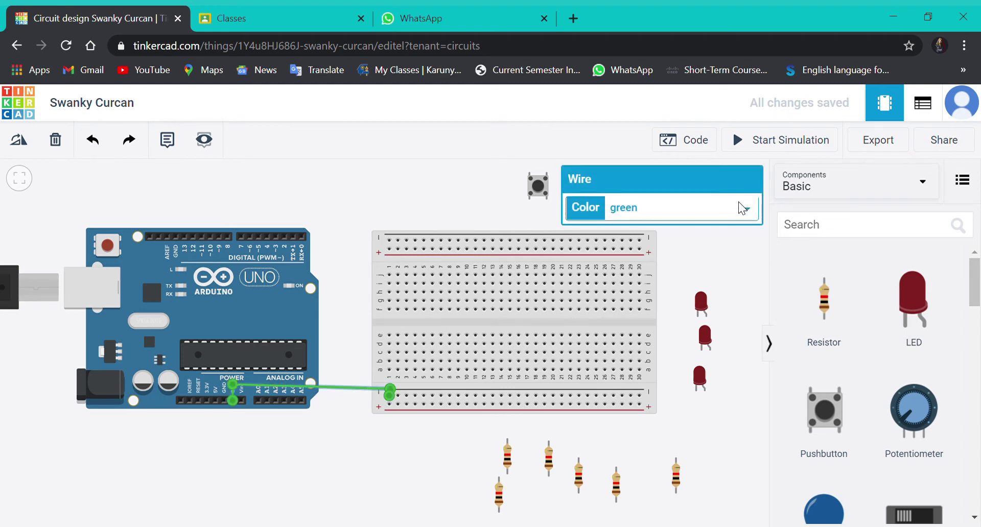
click(730, 226)
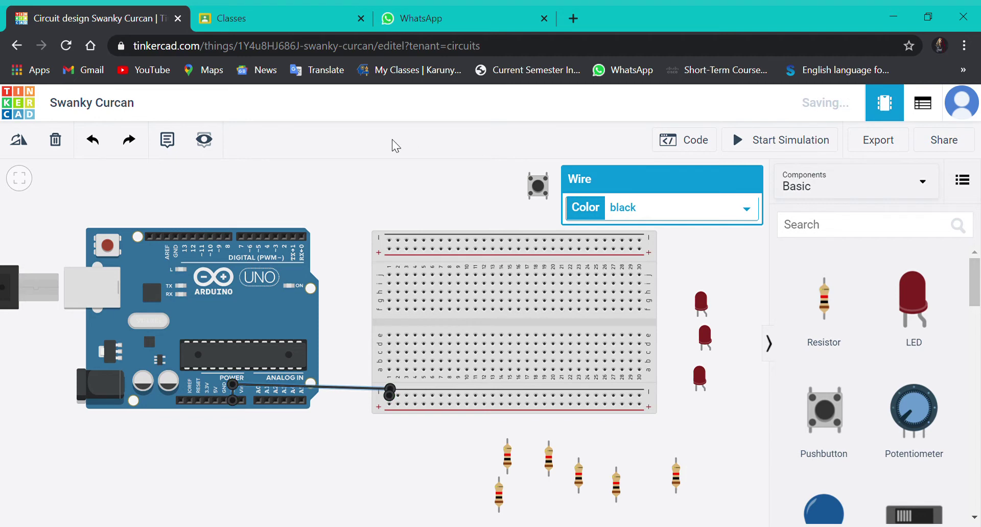
click(365, 188)
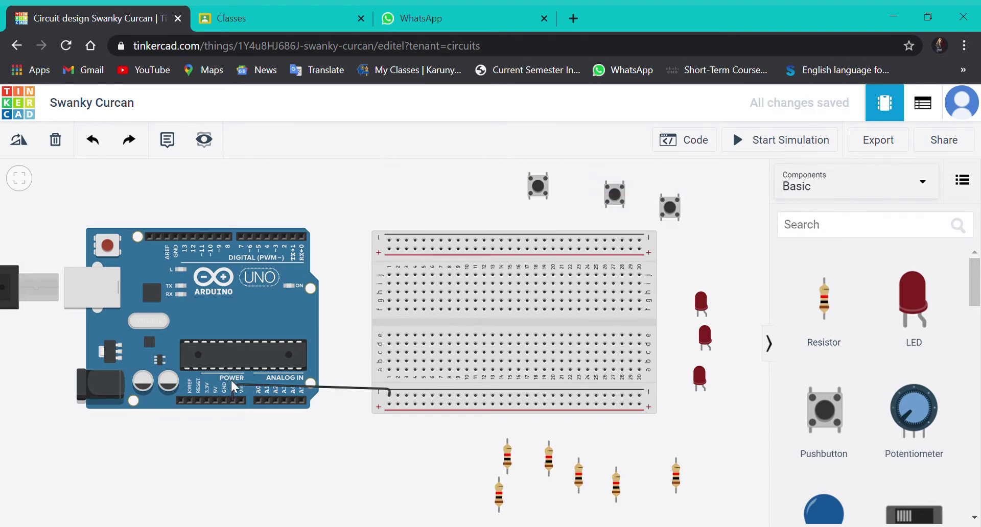
Wire the Arduino's 5V pin to the breadboard's lower positive rail, routed below the board, and colour the wire red
click(212, 398)
click(213, 421)
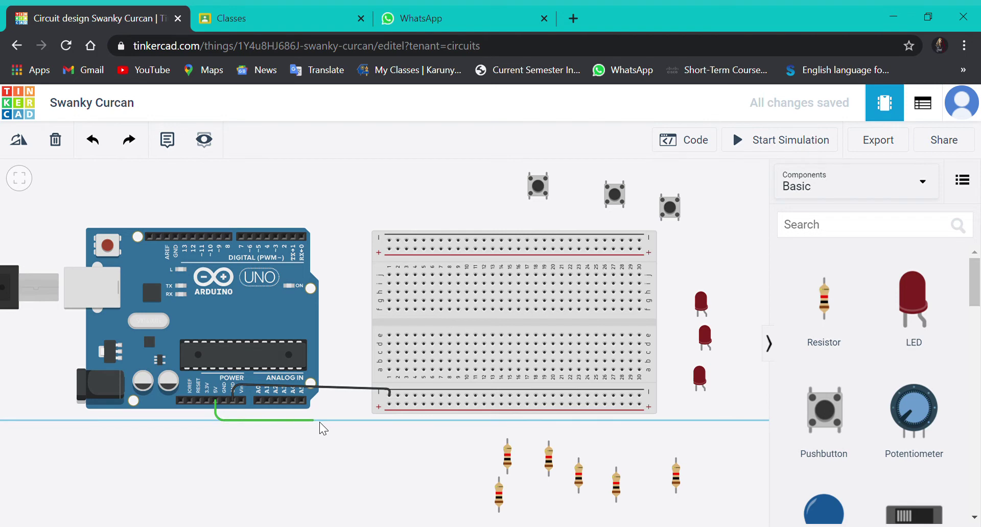
click(388, 421)
click(390, 403)
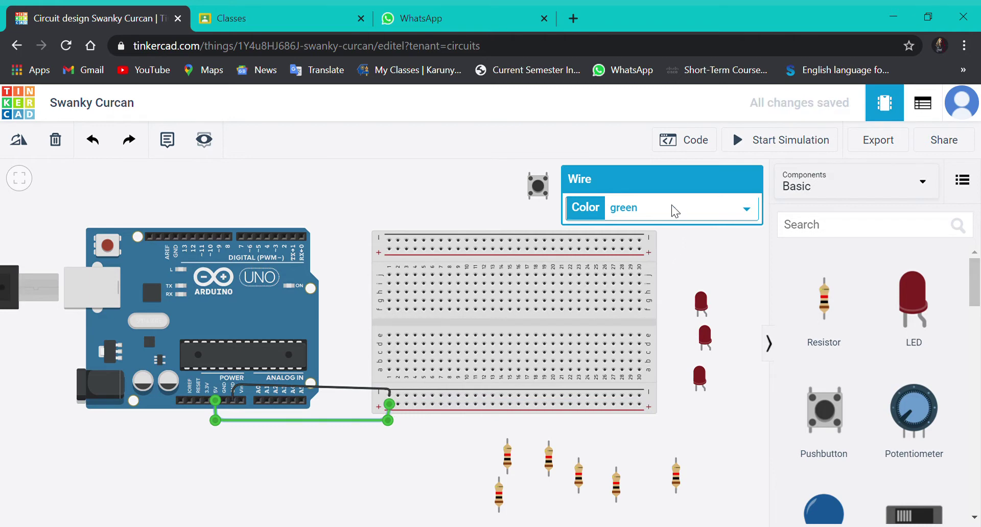
click(672, 211)
click(658, 239)
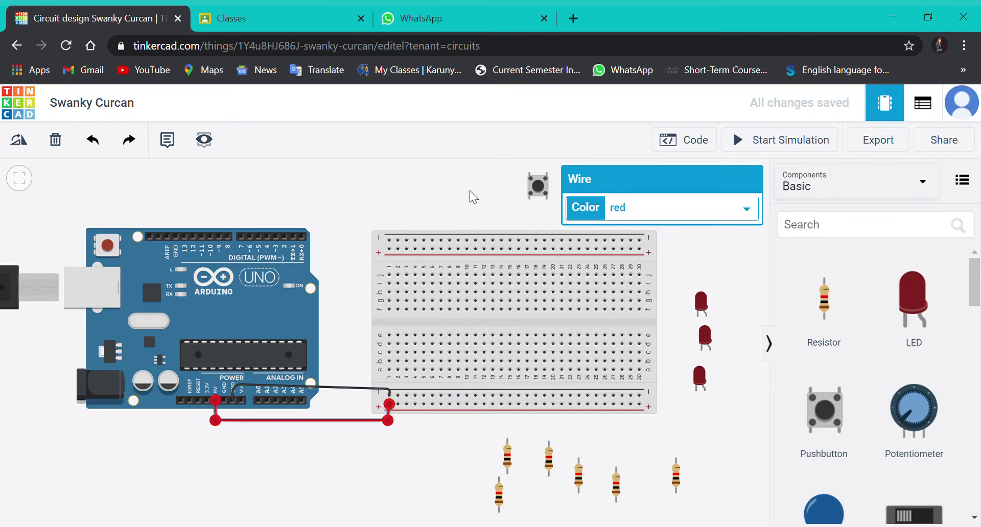
click(439, 185)
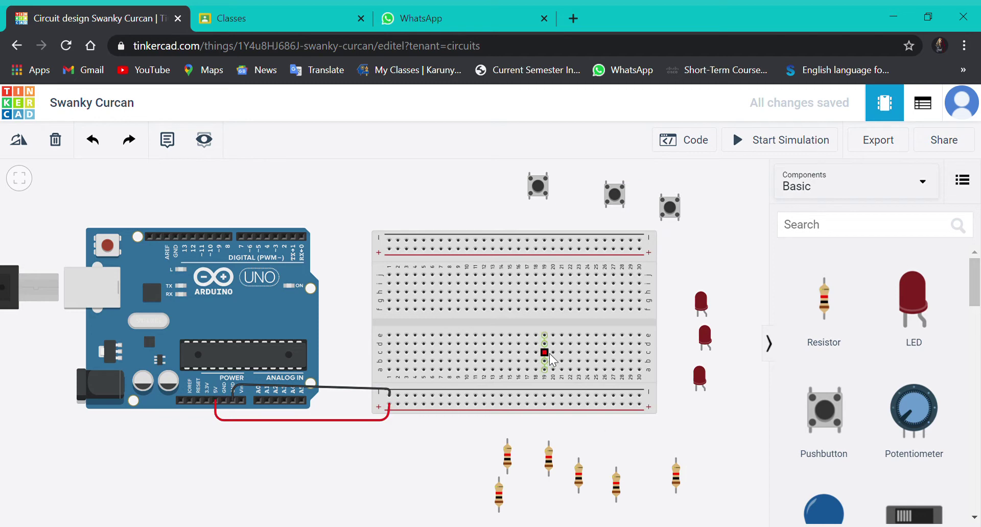
Connect the breadboard's lower and upper positive rails around its right edge with a red wire
click(639, 404)
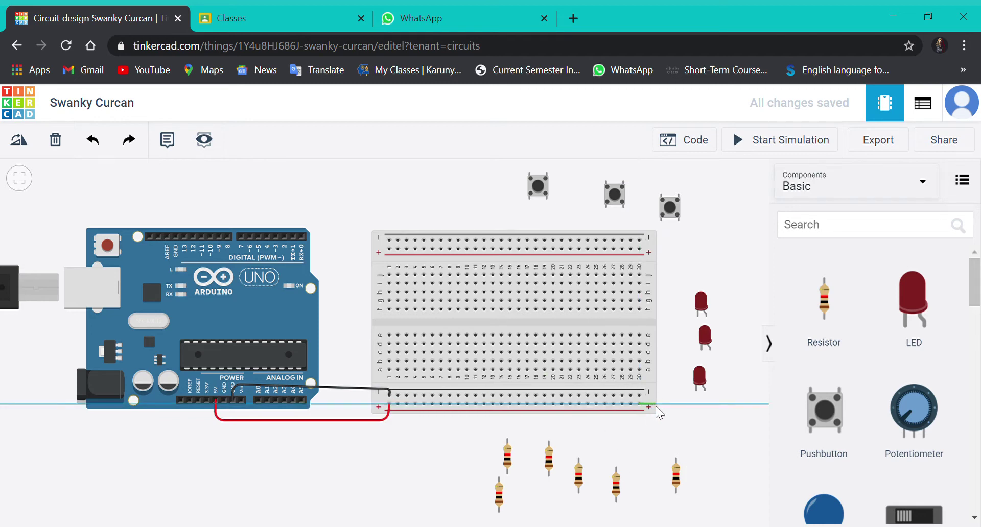
click(661, 405)
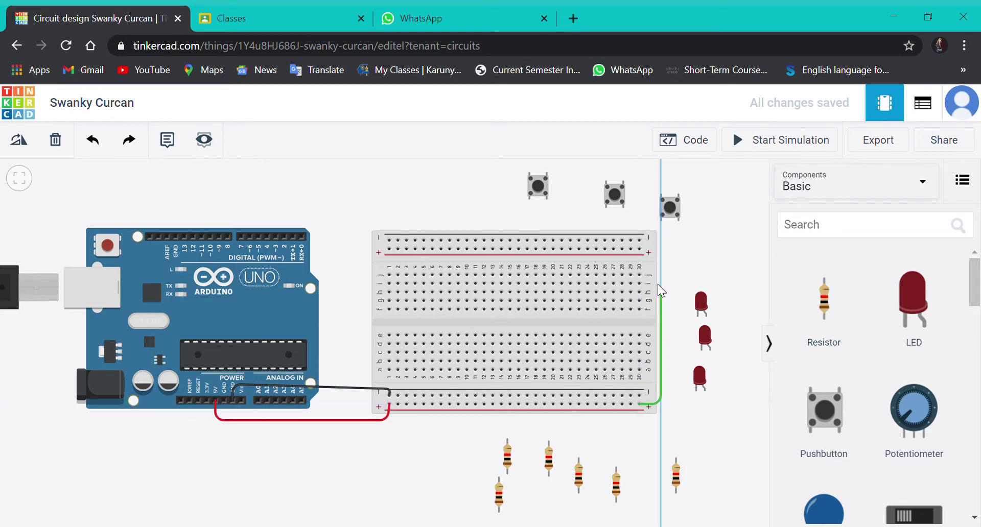
click(660, 248)
click(639, 249)
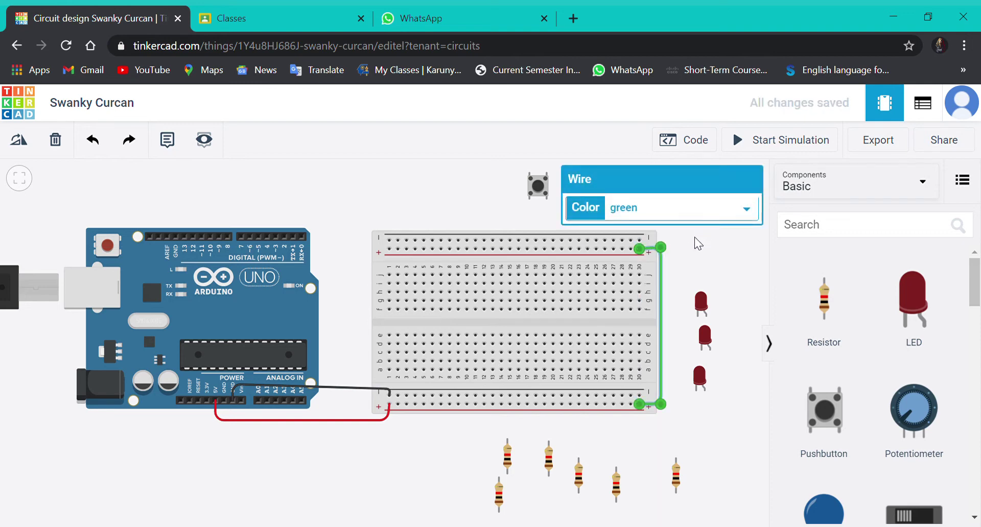
key(2)
click(491, 190)
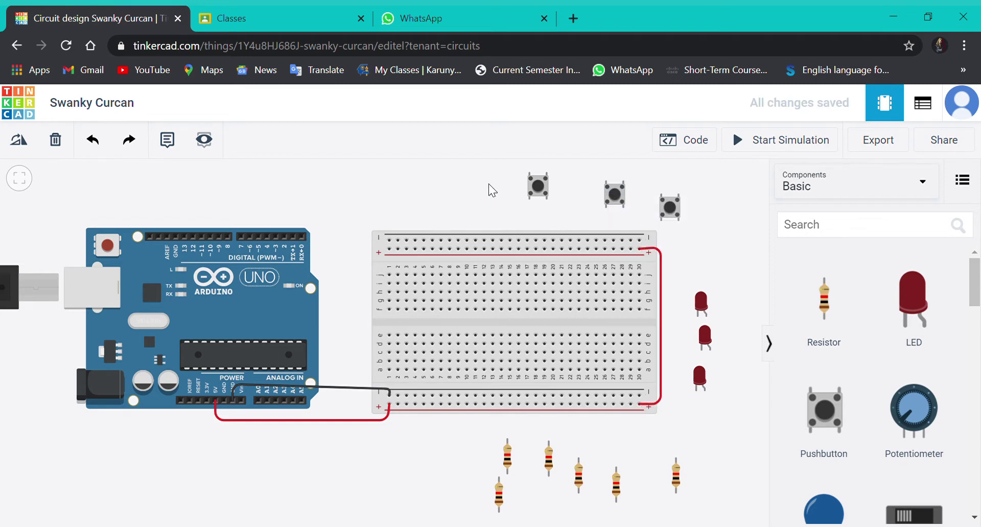
Connect the breadboard's upper and lower negative rails at column 30 with a straight black wire
click(639, 240)
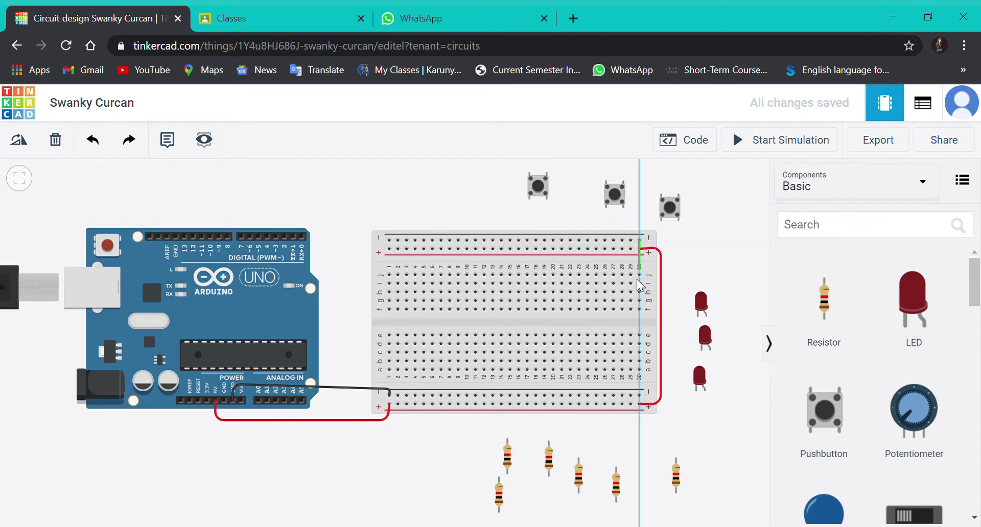
click(640, 396)
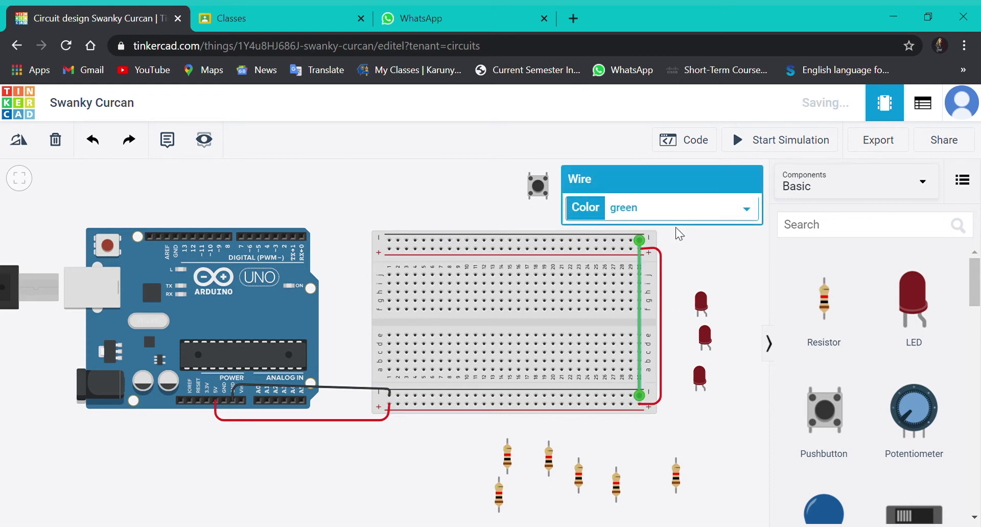
key(0)
click(475, 181)
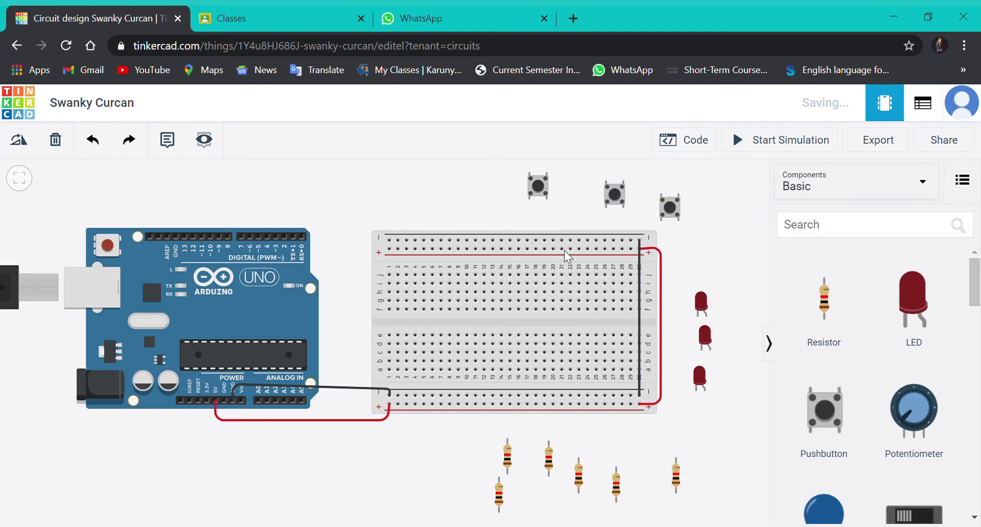
Place the three red LEDs side by side on the breadboard's upper half, in columns 5-6, 9-10 and 13-14
click(707, 305)
drag(706, 306, 436, 280)
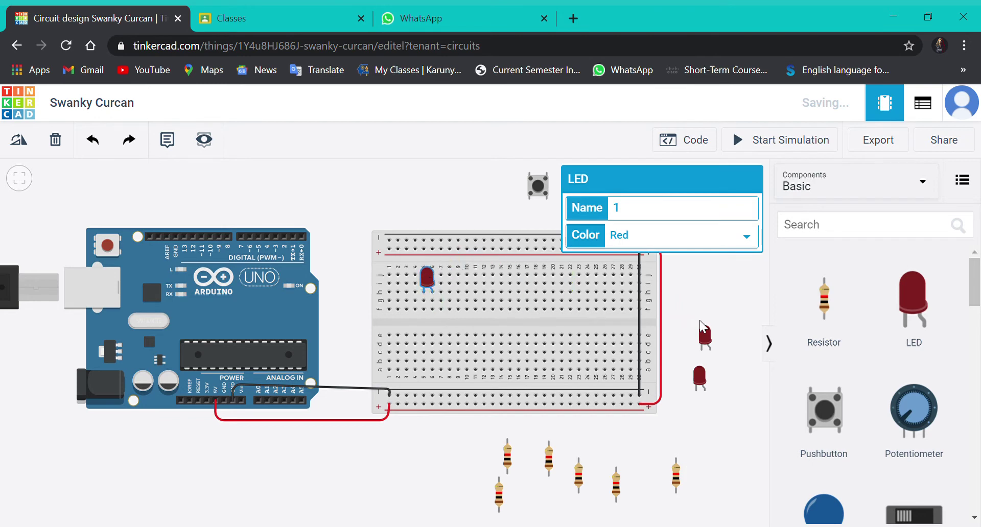
drag(705, 336, 461, 280)
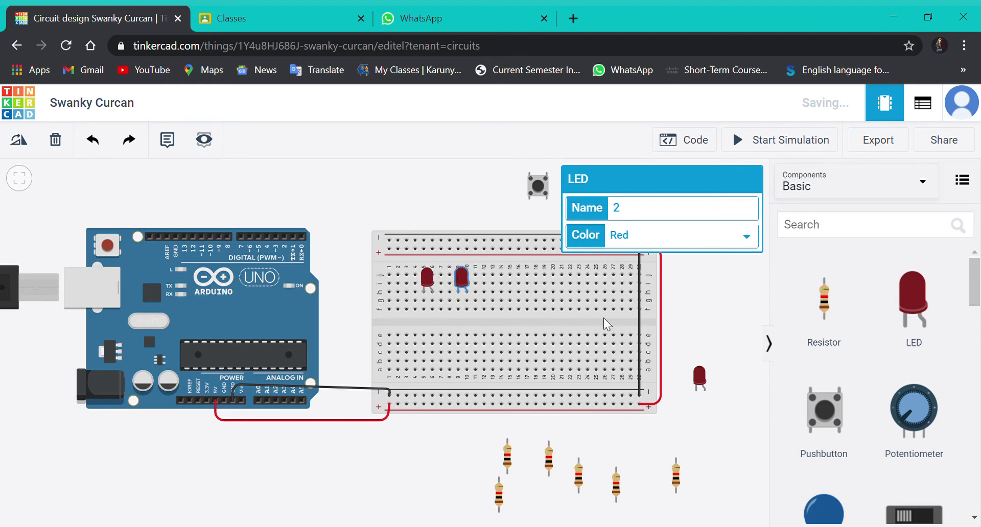
mouse_move(707, 381)
mouse_down()
mouse_move(601, 302)
mouse_move(656, 322)
mouse_move(725, 380)
mouse_up()
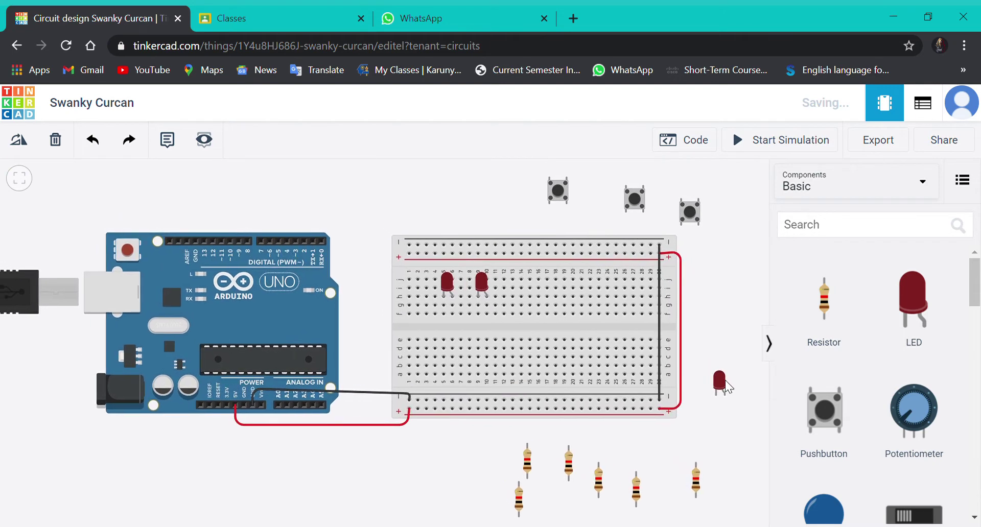
click(718, 383)
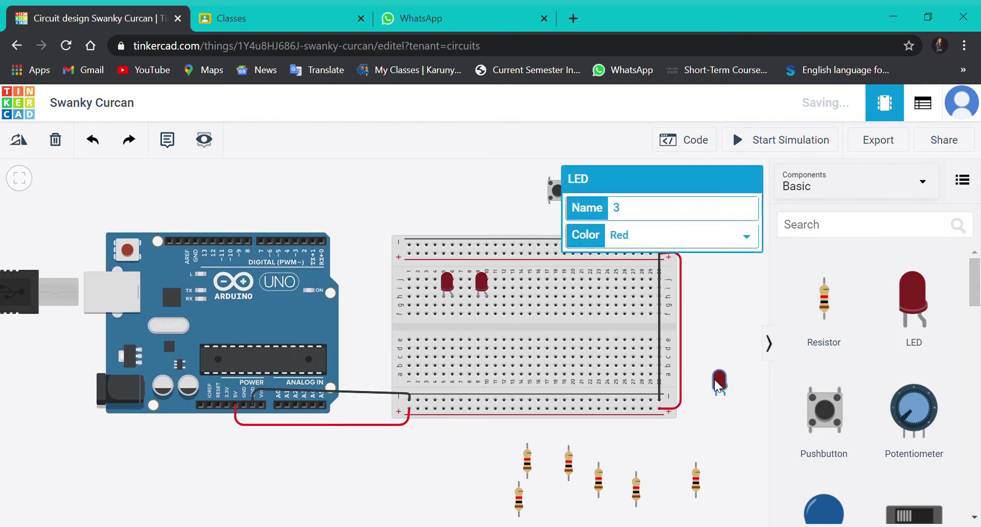
drag(718, 384, 509, 283)
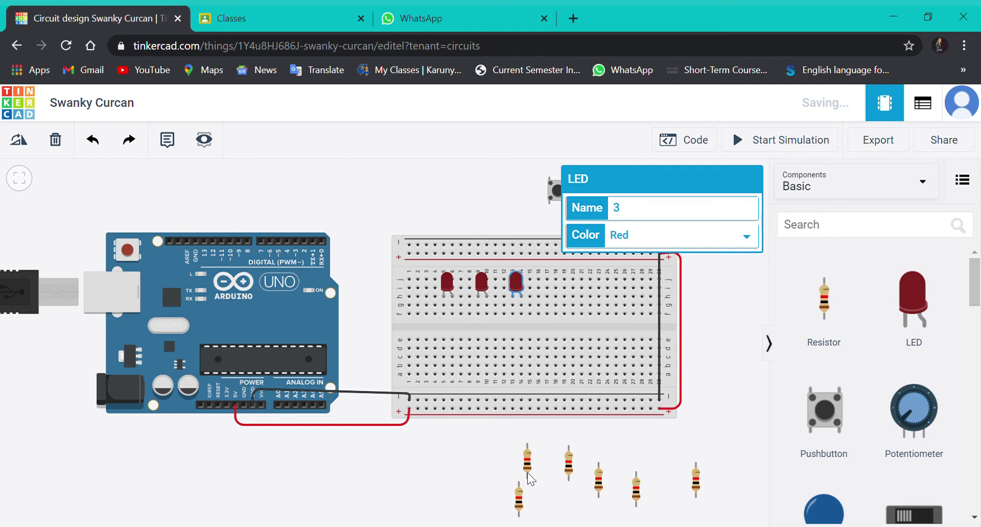
Place three resistors vertically across the breadboard's centre gap in columns 6, 10 and 14, below the LEDs
drag(530, 479, 456, 348)
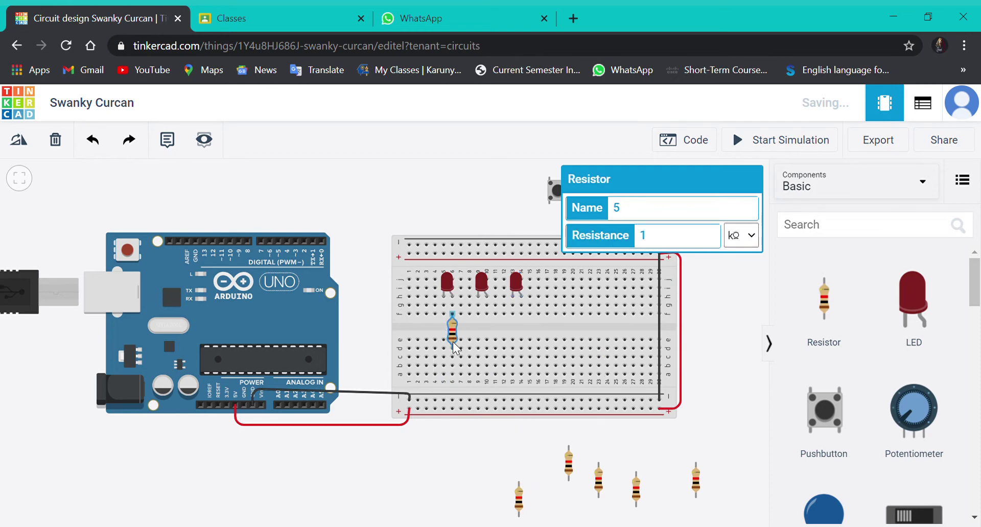
click(570, 470)
drag(571, 472, 488, 332)
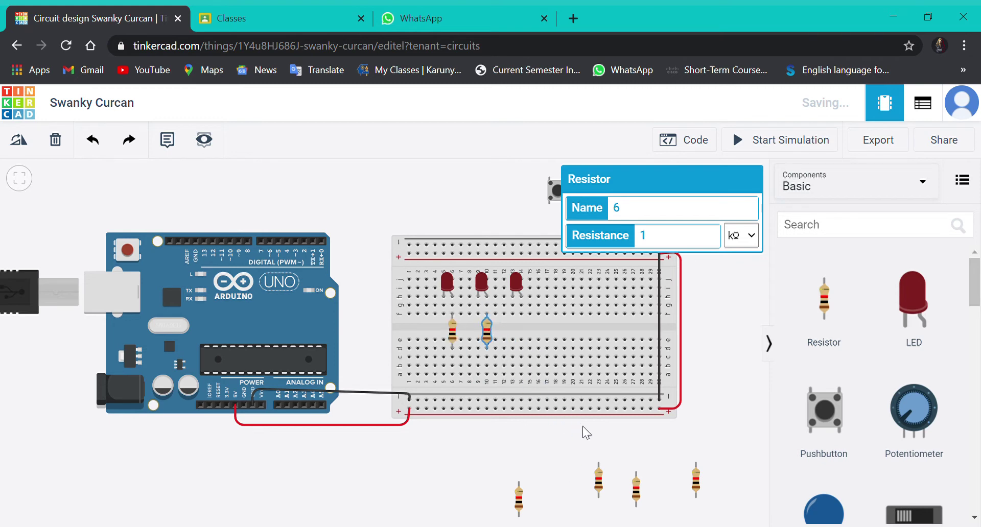
click(599, 478)
drag(599, 477, 522, 327)
click(716, 408)
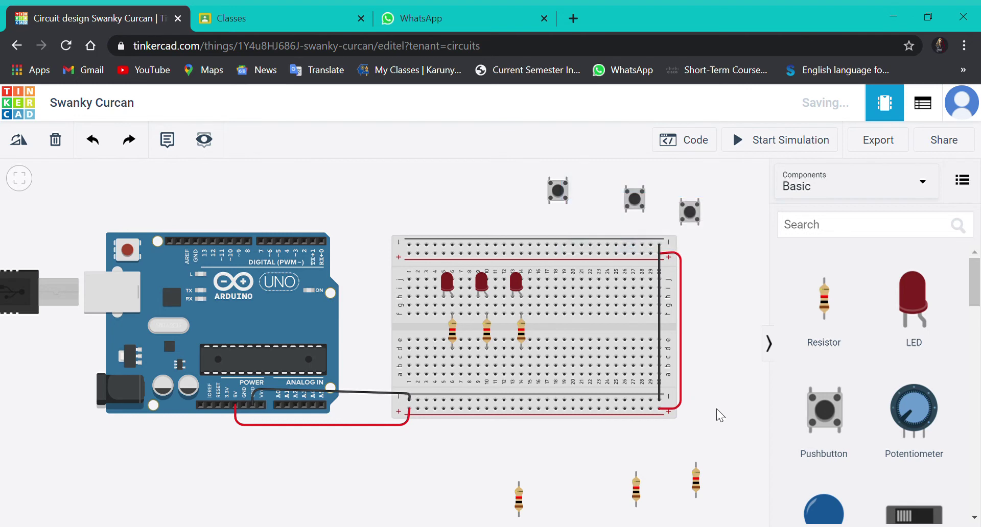
Place the three pushbuttons across the breadboard's centre gap in columns 19-21, 23-25 and 27-29
click(693, 213)
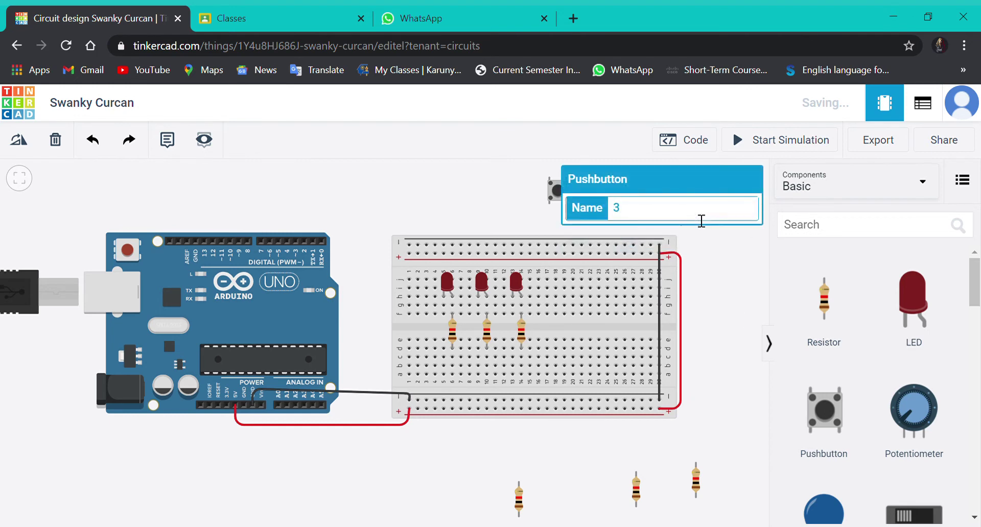
drag(701, 278, 517, 262)
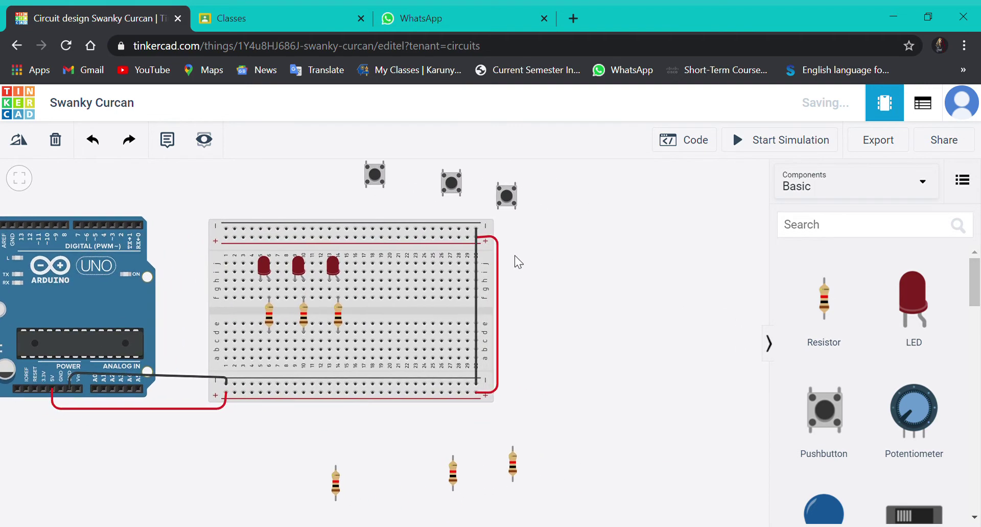
click(512, 197)
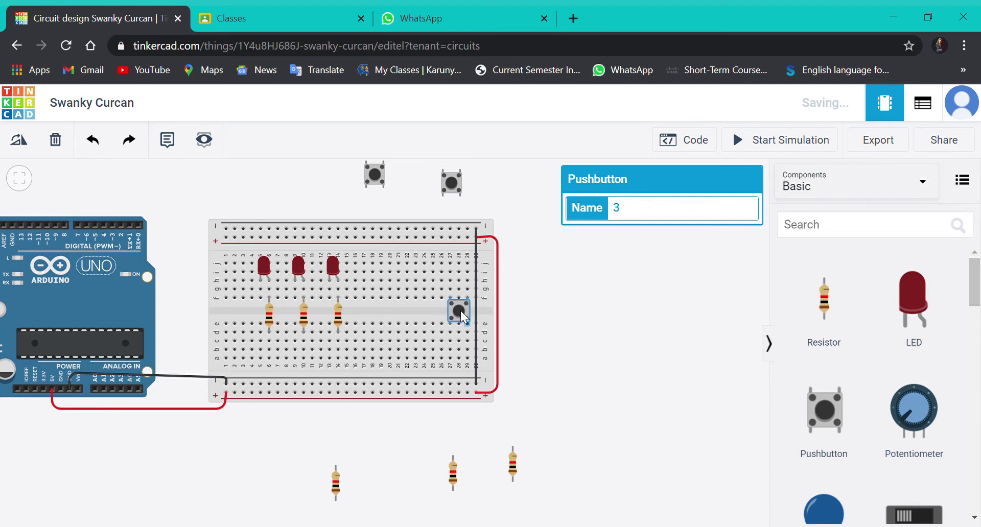
drag(452, 182, 434, 264)
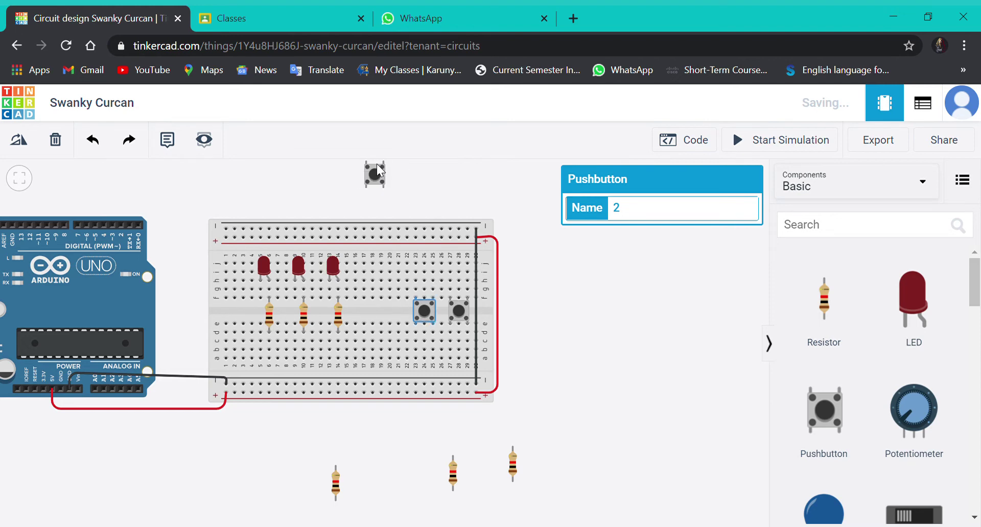
drag(377, 170, 378, 241)
Place the remaining three resistors from columns 21, 25 and 29 below the pushbuttons to the lower negative rail
click(513, 464)
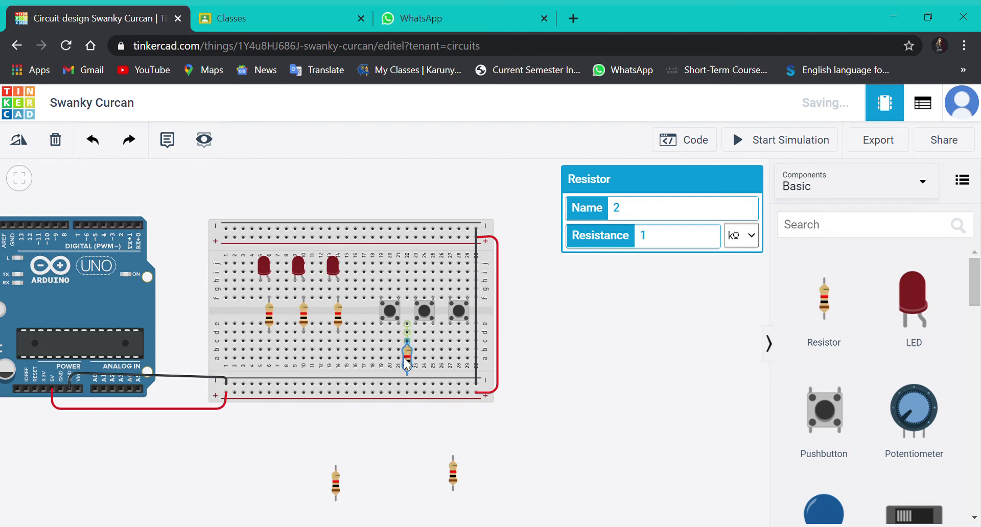
drag(404, 358, 400, 361)
drag(455, 473, 450, 452)
click(336, 481)
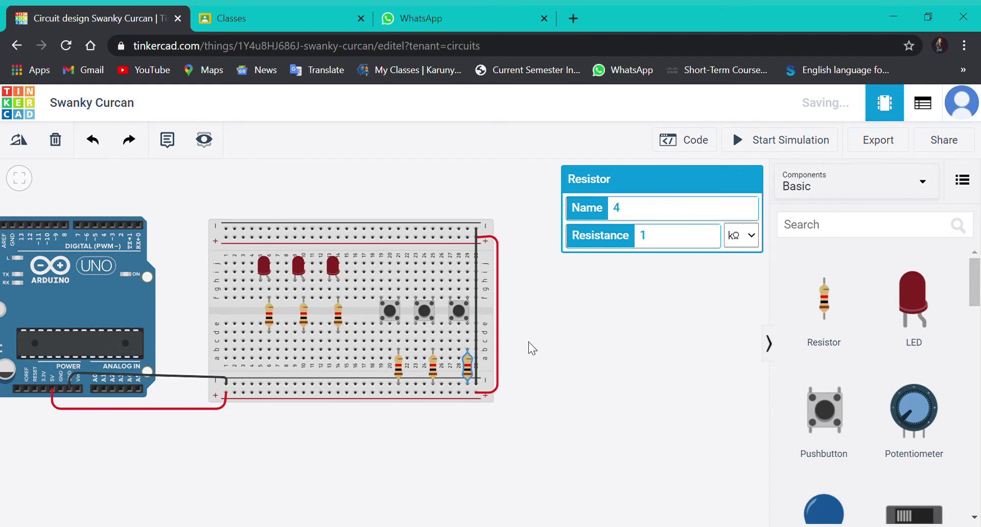
Wire the first pushbutton's column 19 to the lower positive rail and colour the wire red
drag(569, 320, 728, 324)
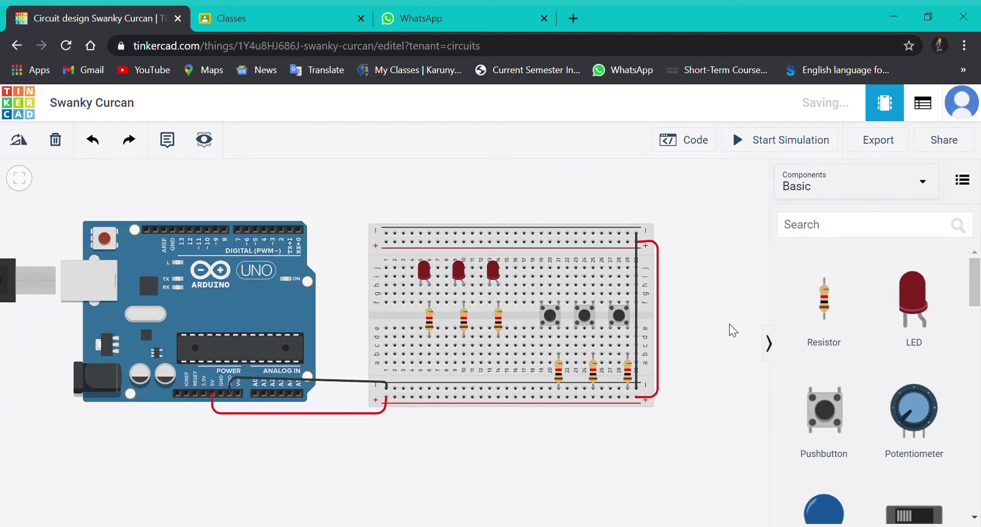
click(542, 337)
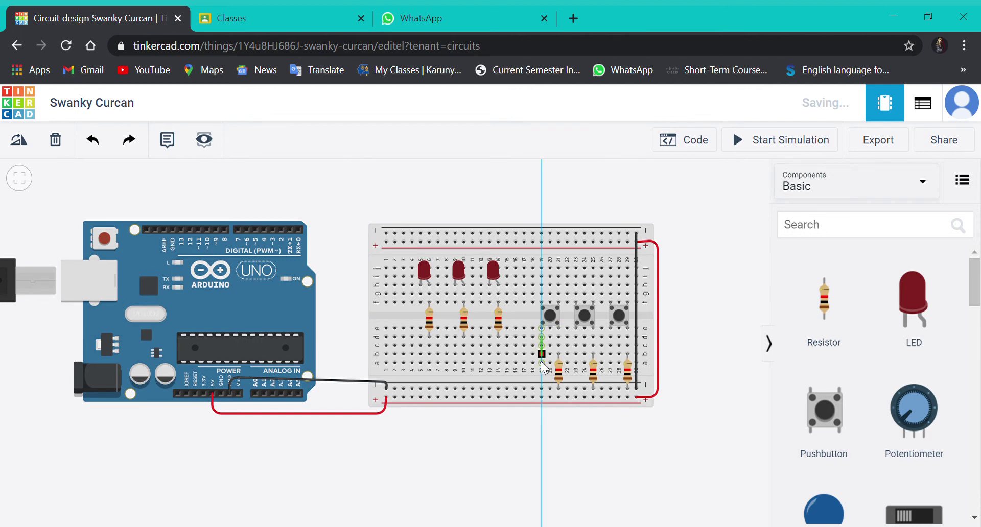
click(541, 396)
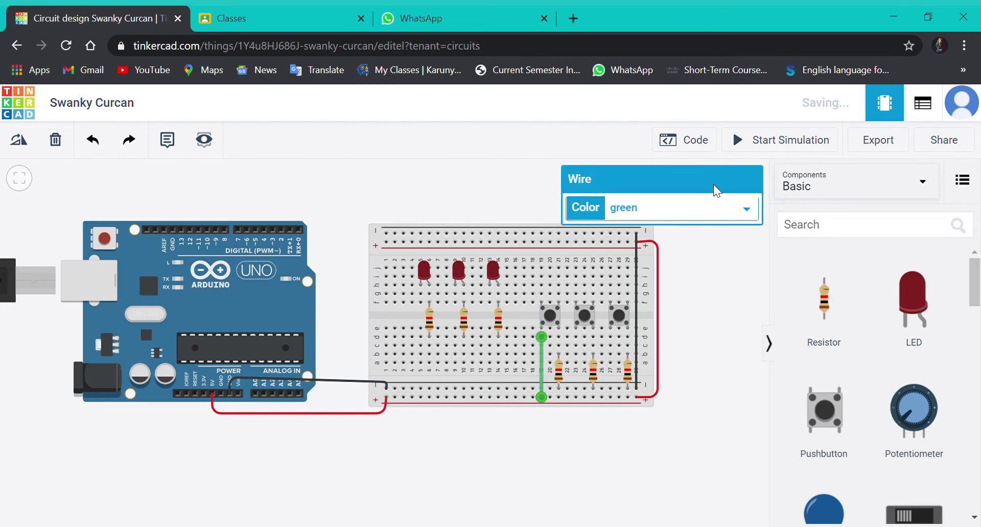
click(714, 207)
click(698, 237)
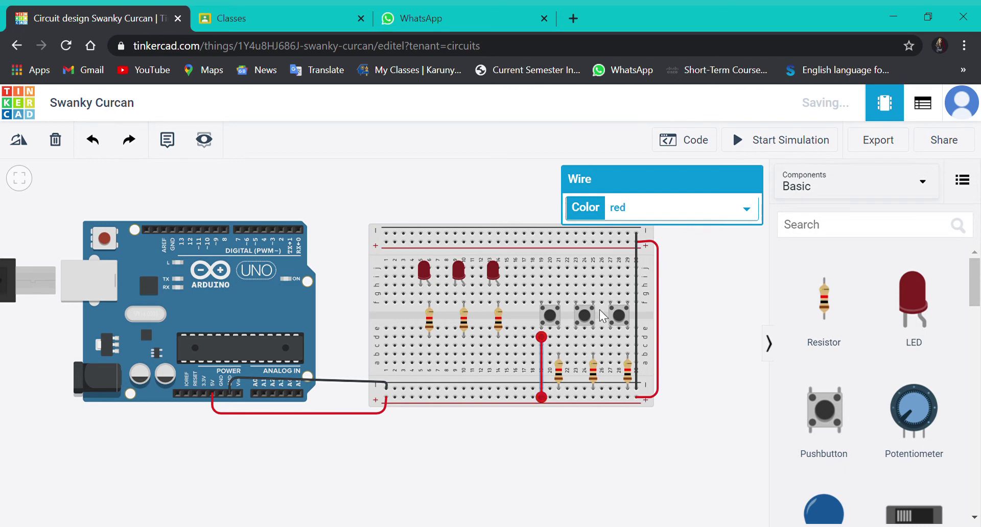
Wire the other two pushbuttons' columns 23 and 27 to the lower positive rail and colour both wires red
click(575, 338)
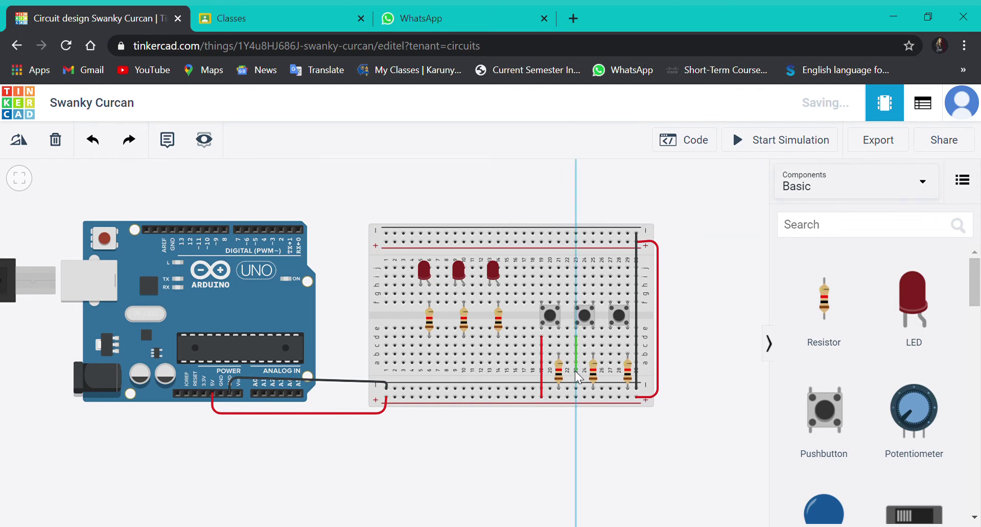
click(576, 397)
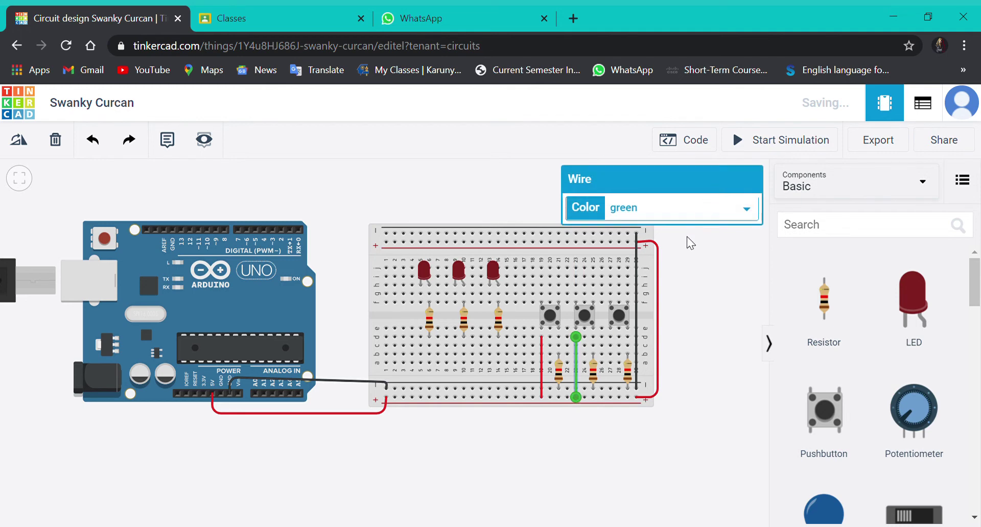
key(2)
click(708, 281)
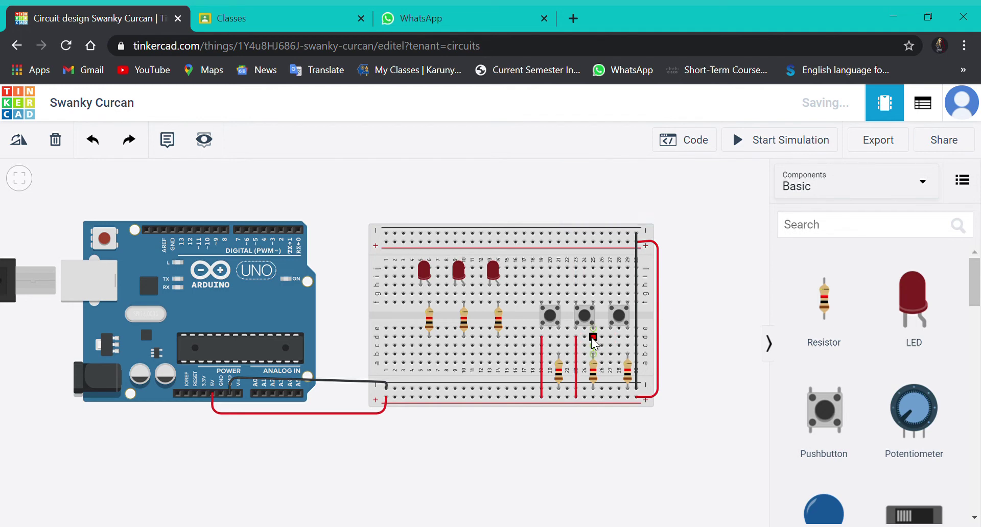
click(610, 337)
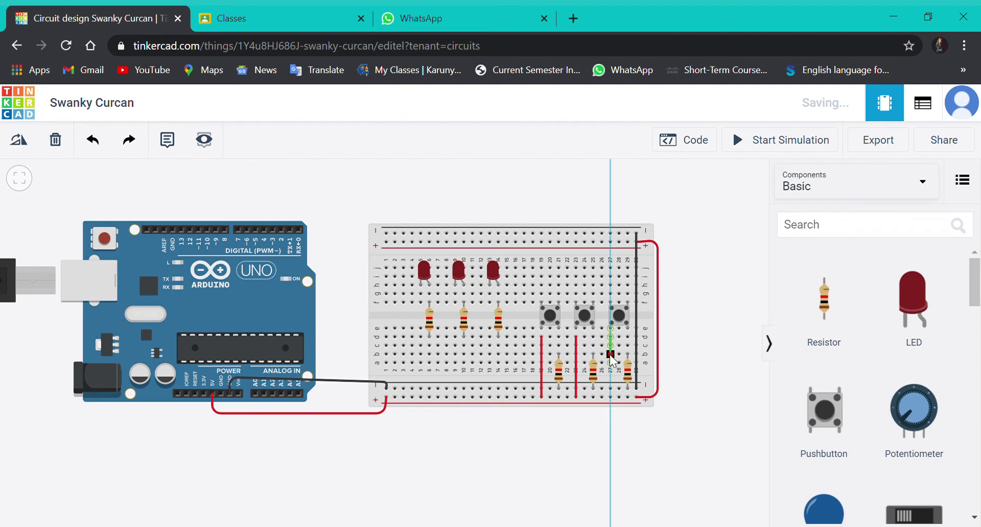
click(608, 394)
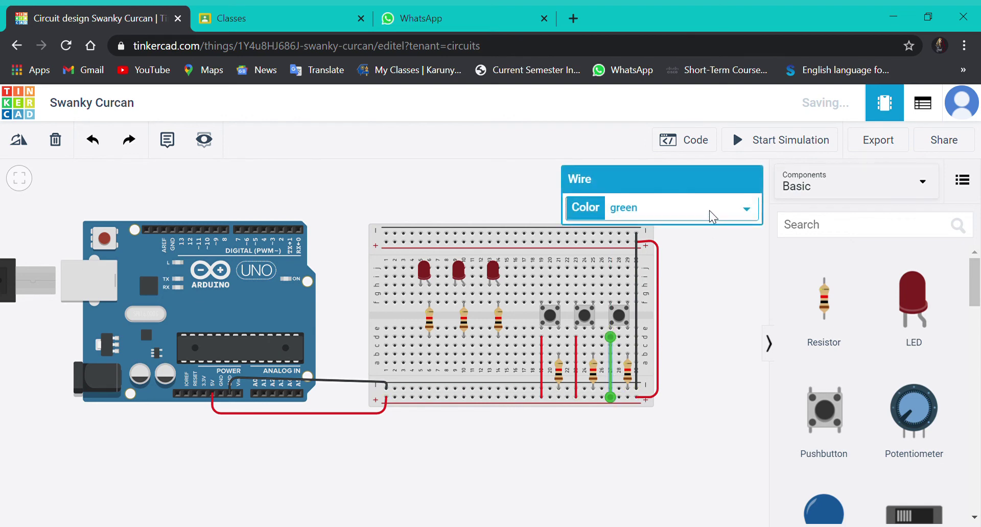
key(2)
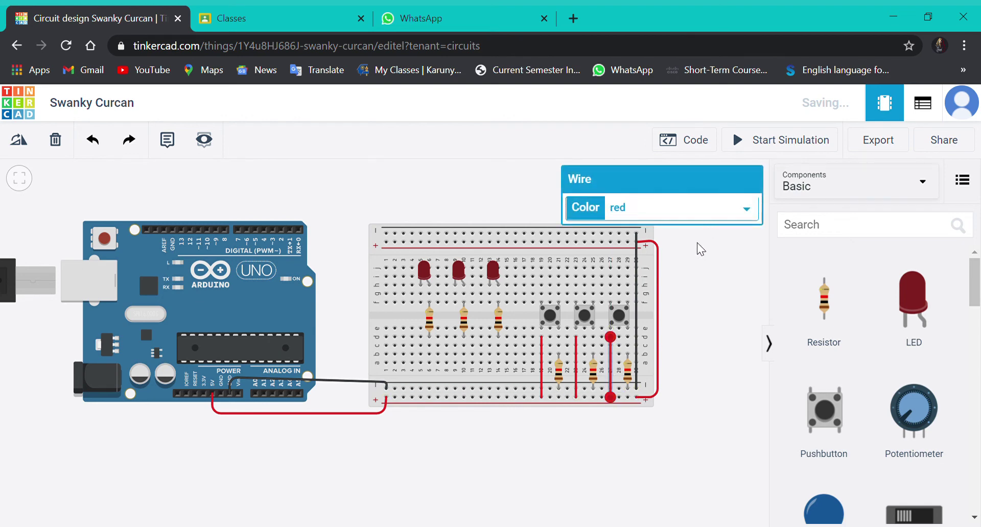
click(698, 295)
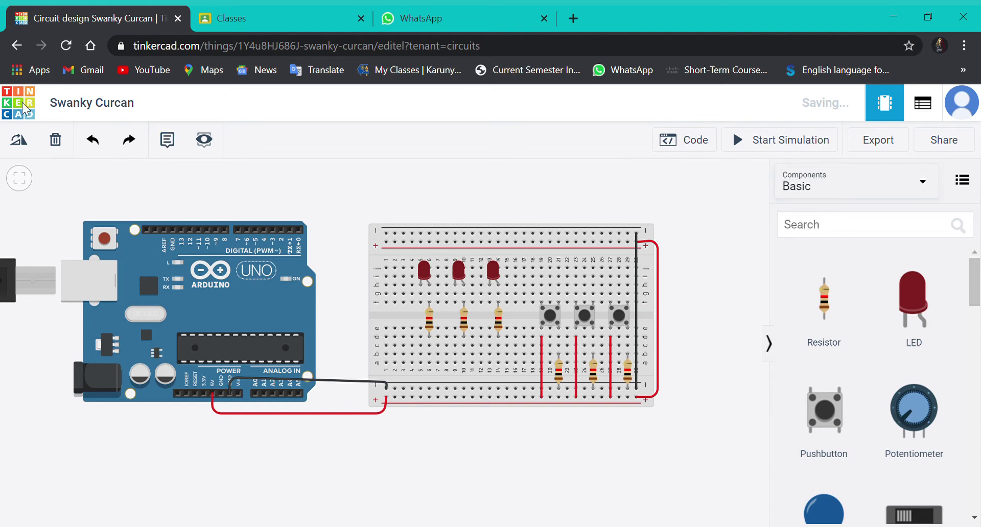
Wire Arduino pin D13 to row a of column 6, routed with bends across the board, and colour the wire yellow
click(183, 231)
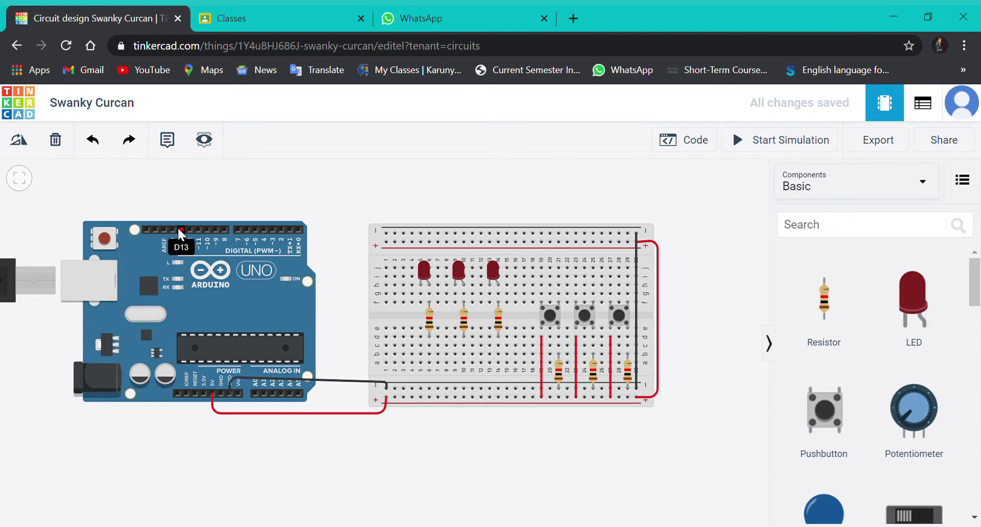
click(182, 321)
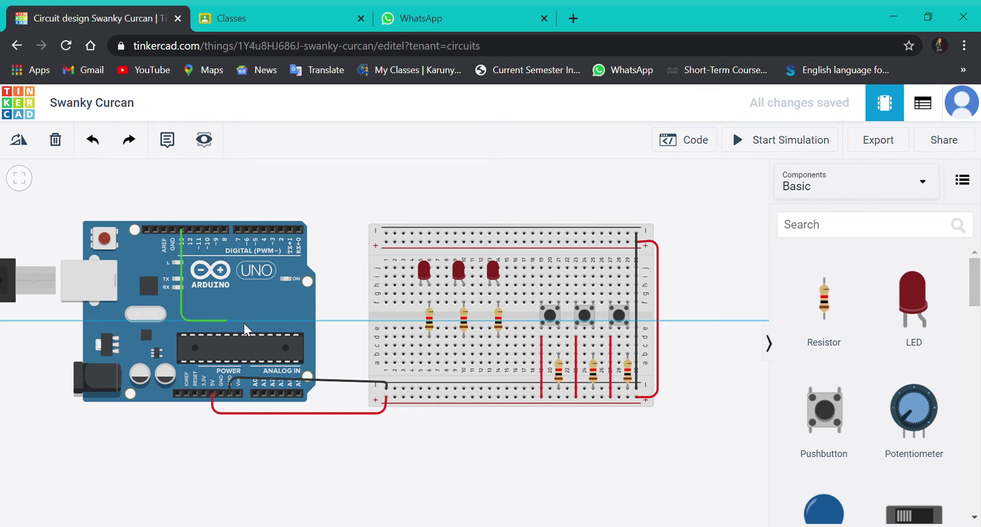
click(337, 320)
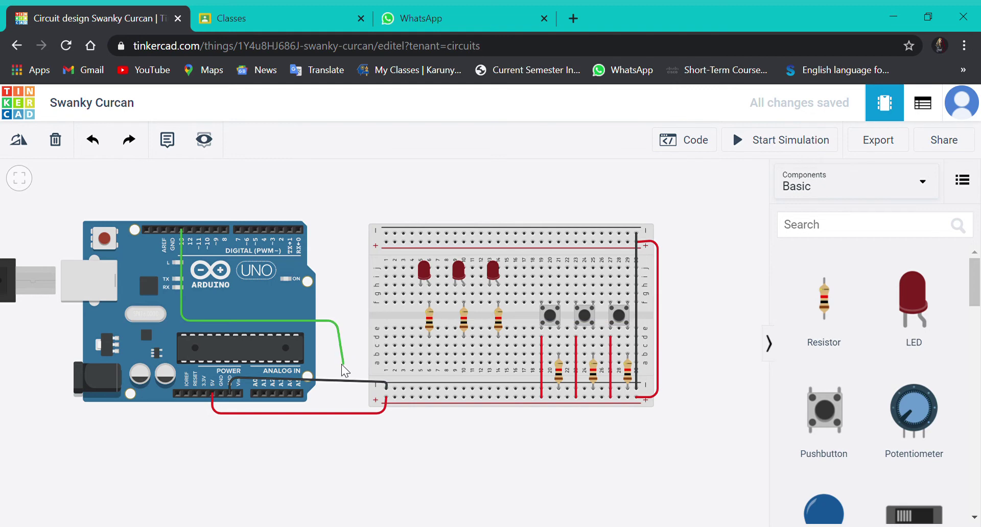
click(337, 364)
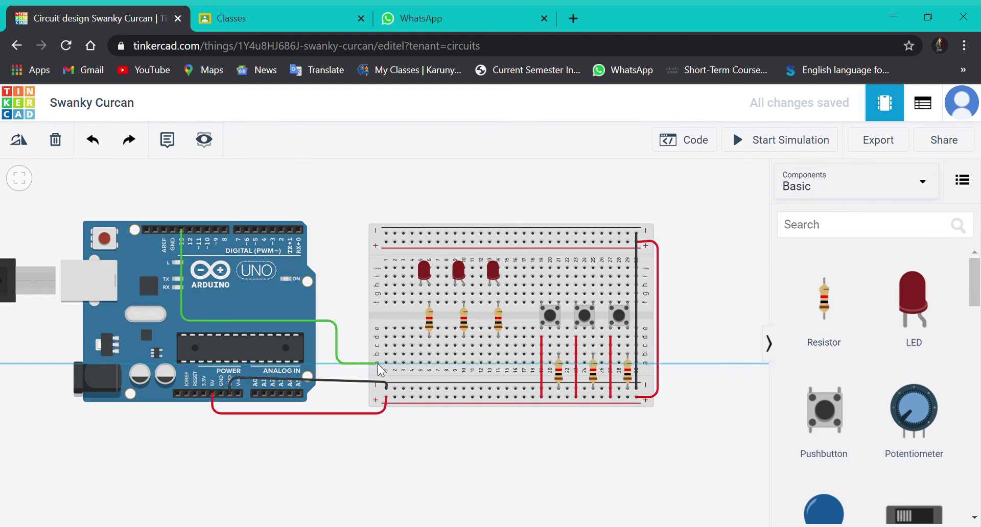
click(431, 364)
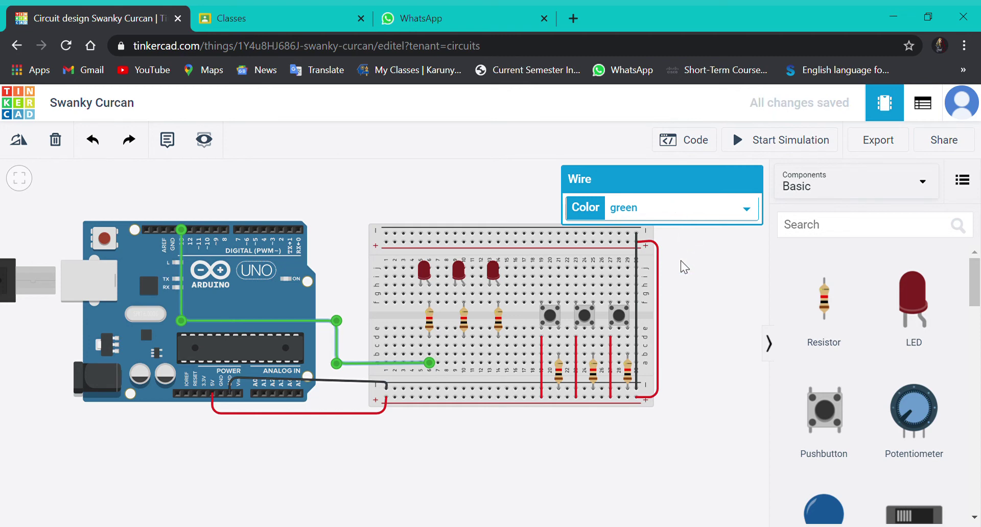
key(4)
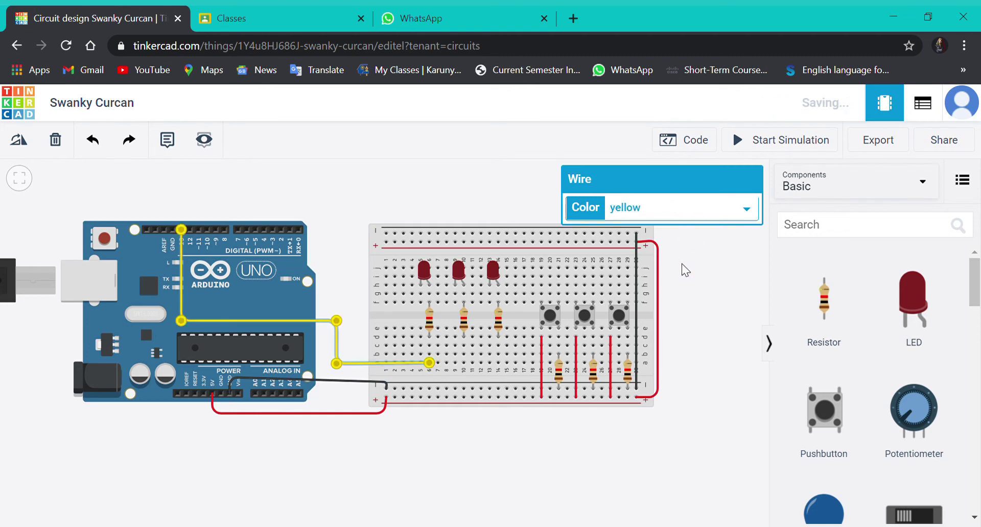
click(492, 179)
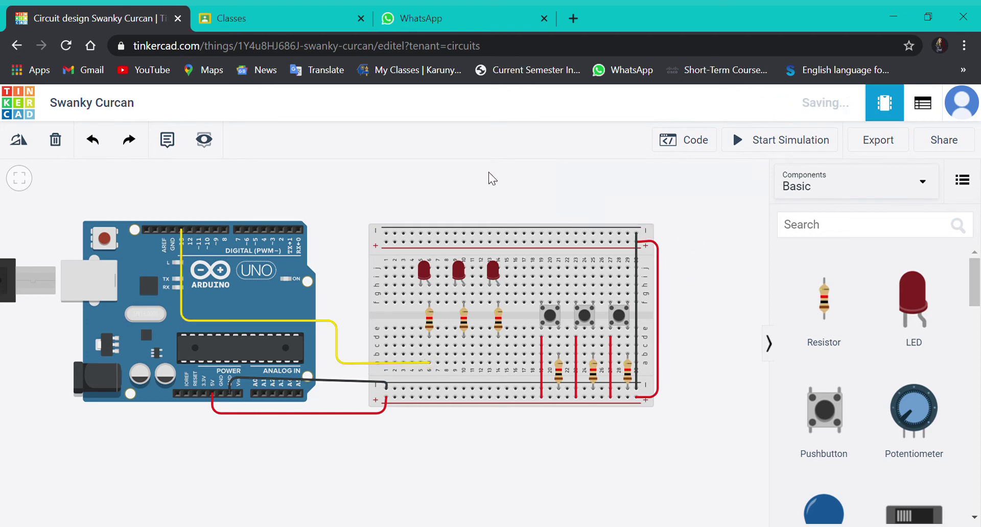
Wire the first LED's column 5 from row g to the lower negative rail and colour the wire black
click(419, 299)
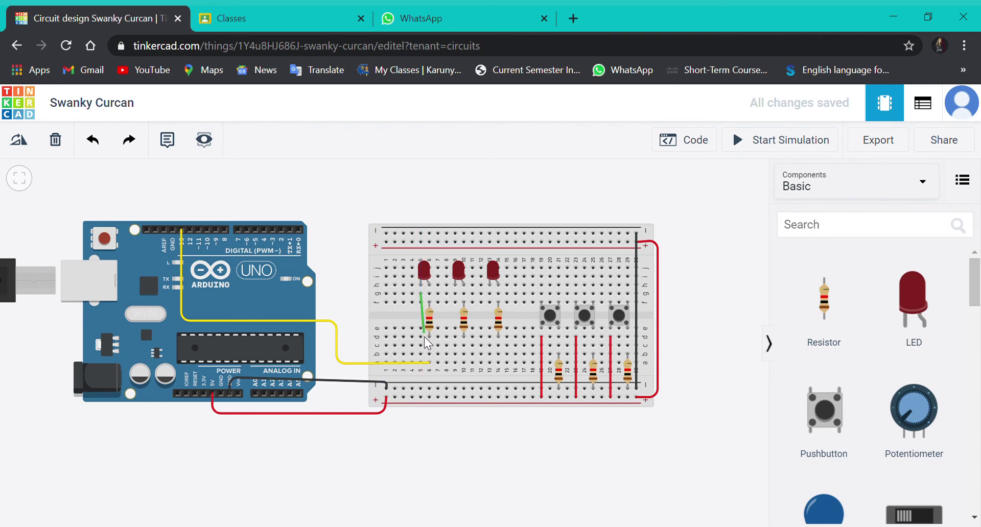
click(420, 389)
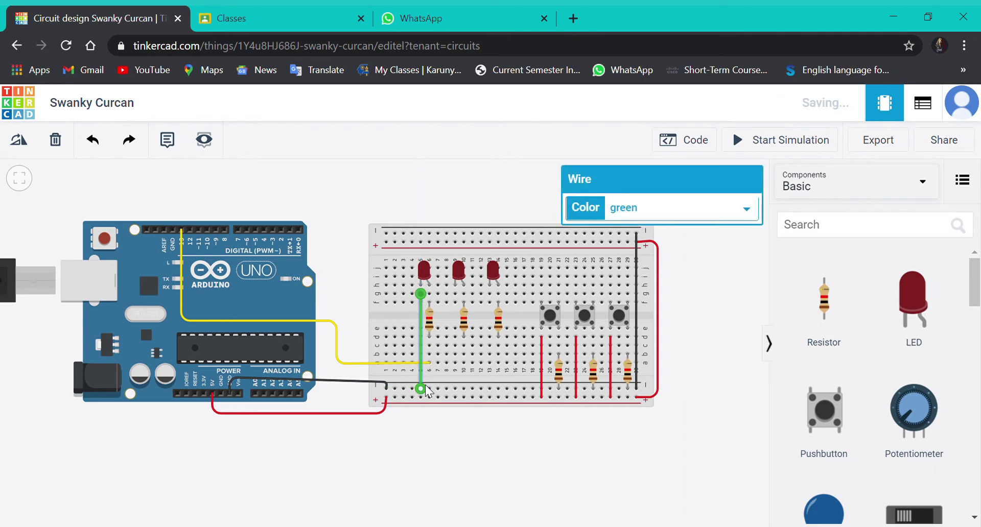
click(670, 216)
click(668, 232)
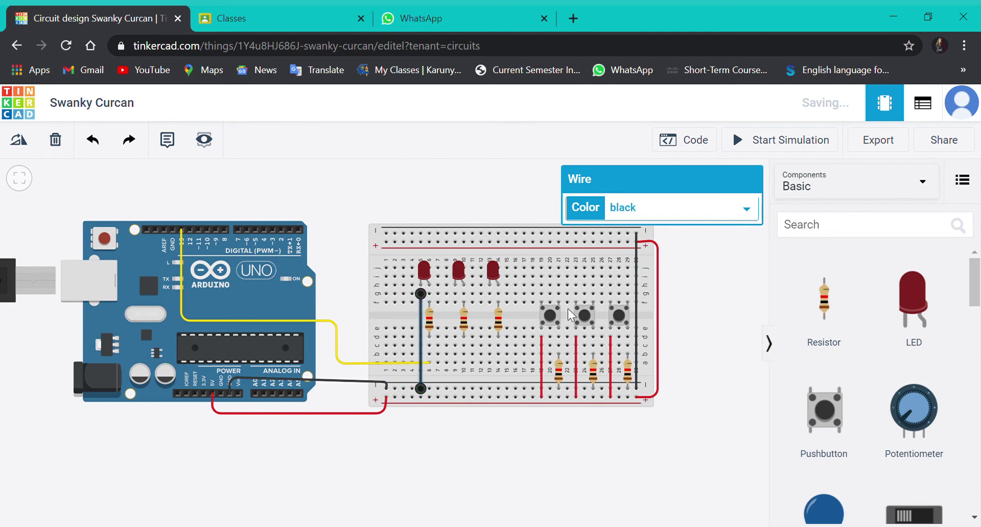
Wire the other two LEDs' columns 9 and 13 from row g to the lower negative rail and colour both wires black
click(455, 293)
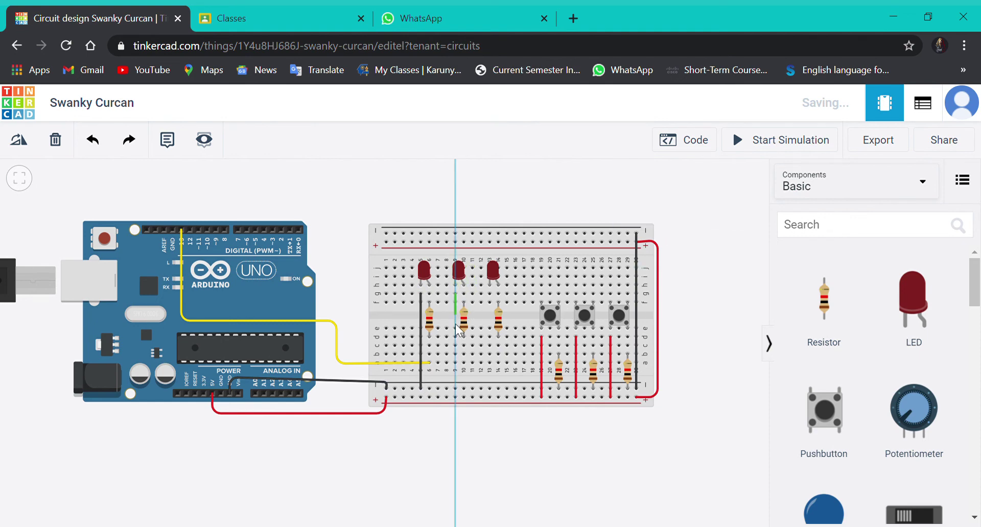
click(455, 386)
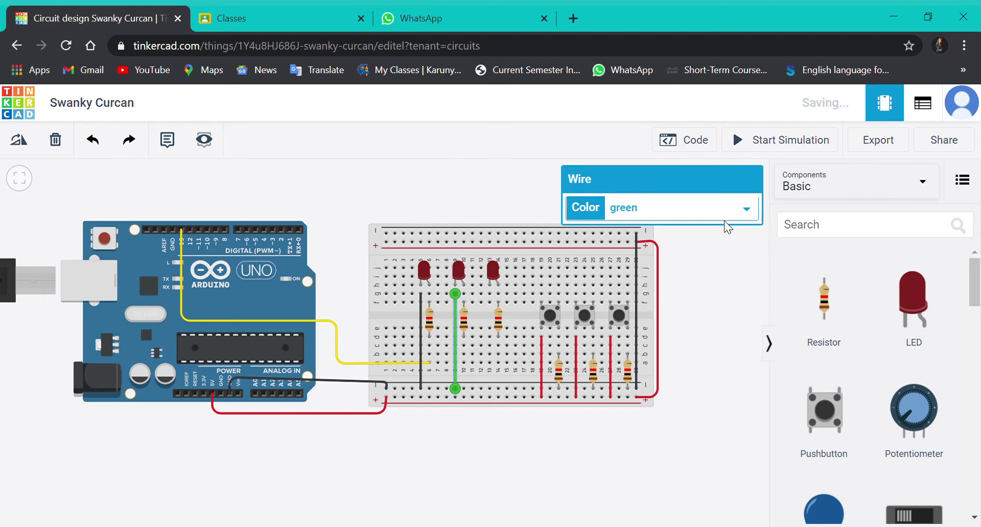
key(1)
click(504, 301)
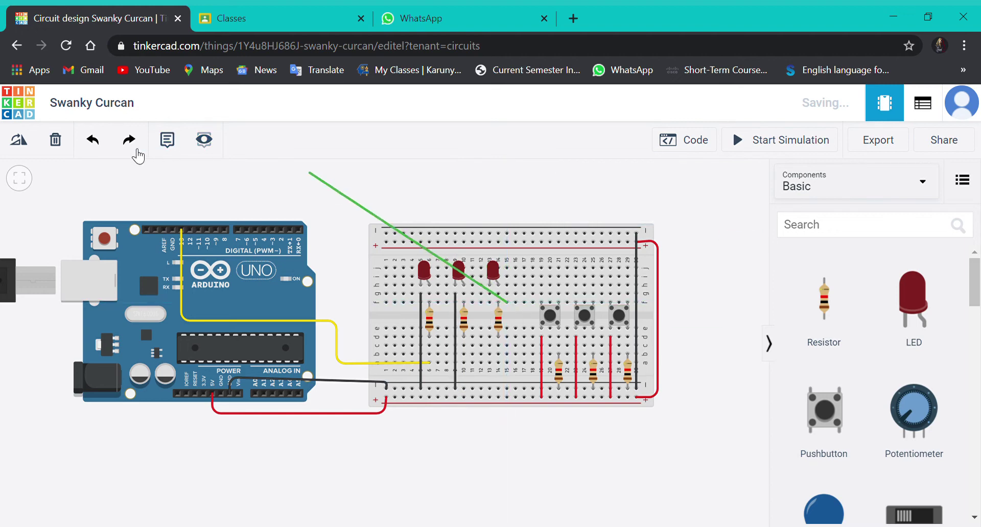
click(107, 145)
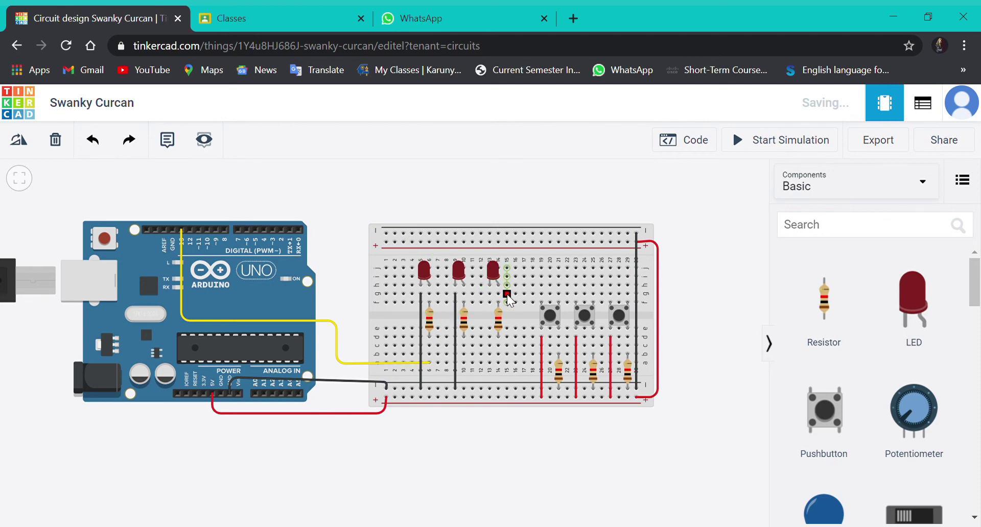
click(489, 294)
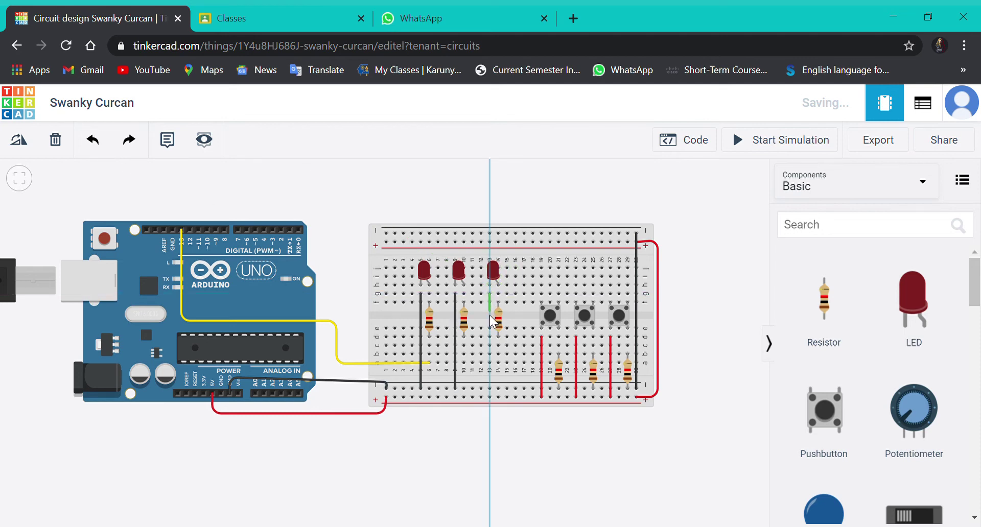
click(489, 387)
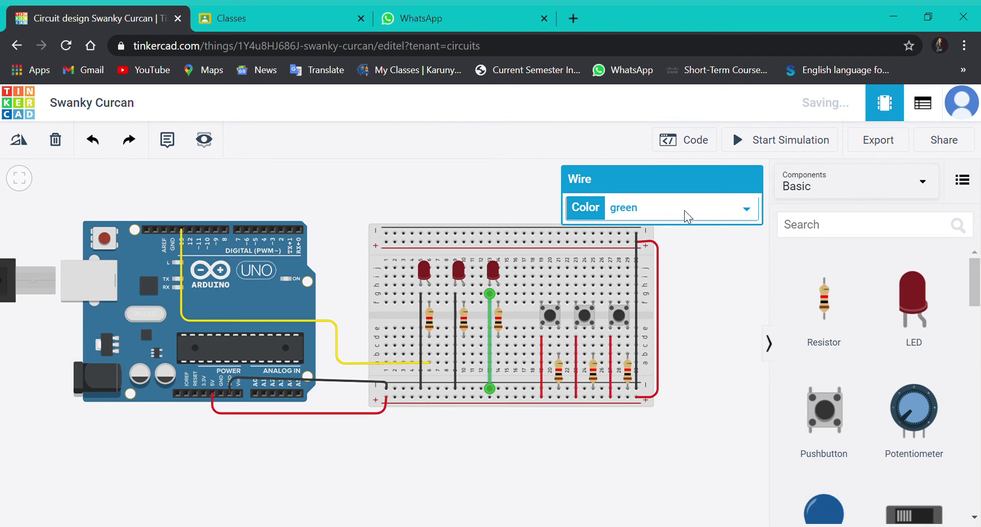
key(1)
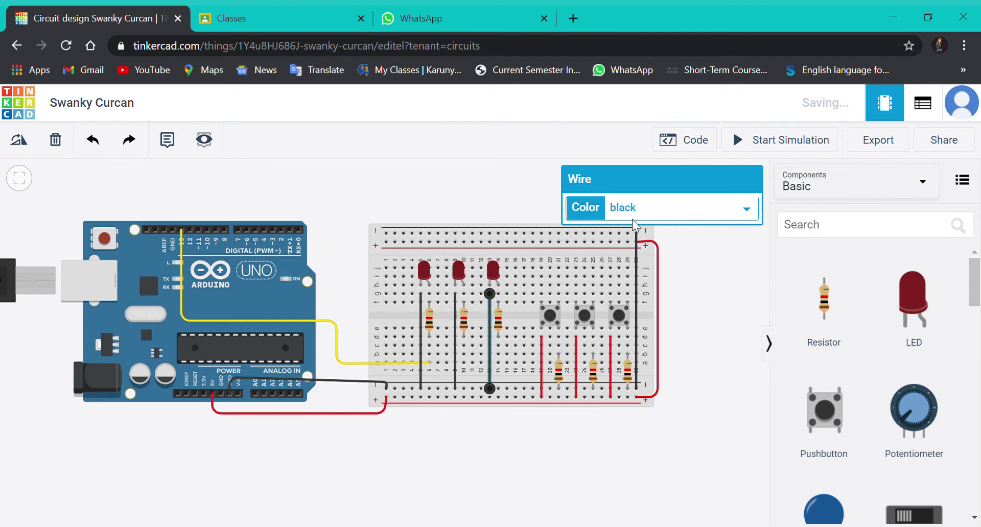
click(476, 182)
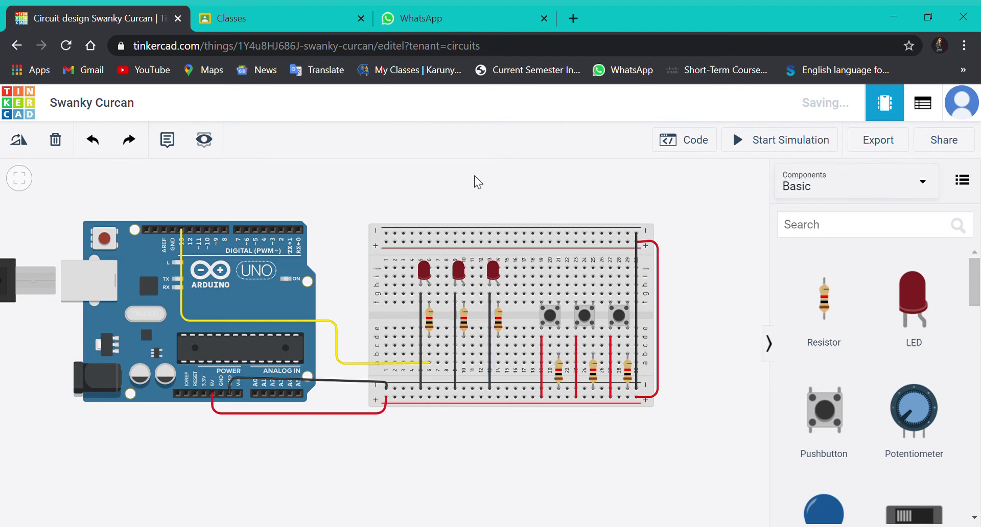
Wire Arduino pin D12 to row b of column 10 in green and adjust the wire's bend over the Arduino's chip
click(191, 228)
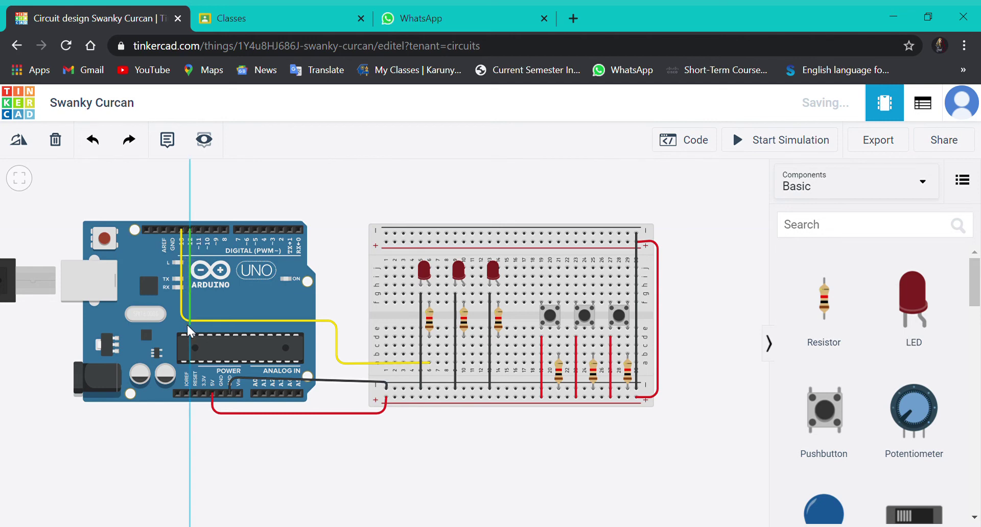
click(189, 341)
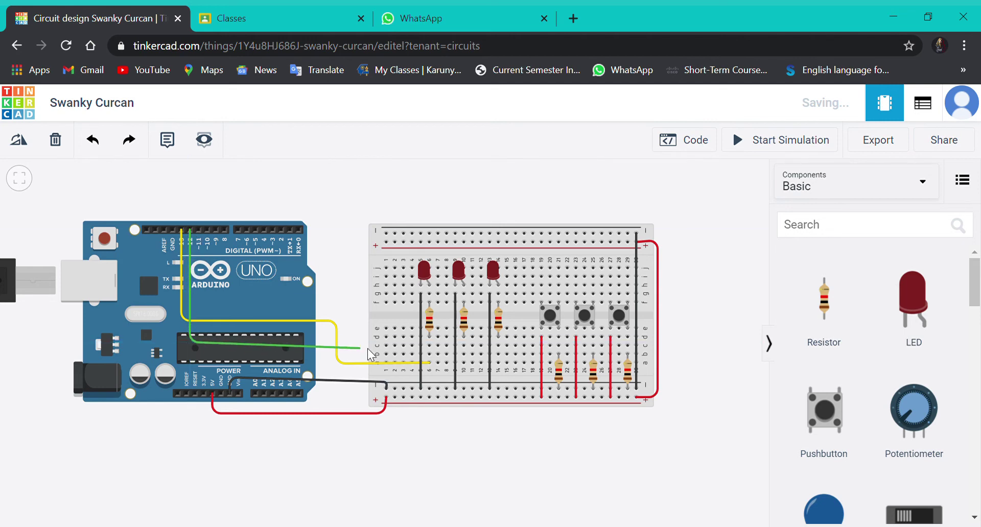
click(463, 352)
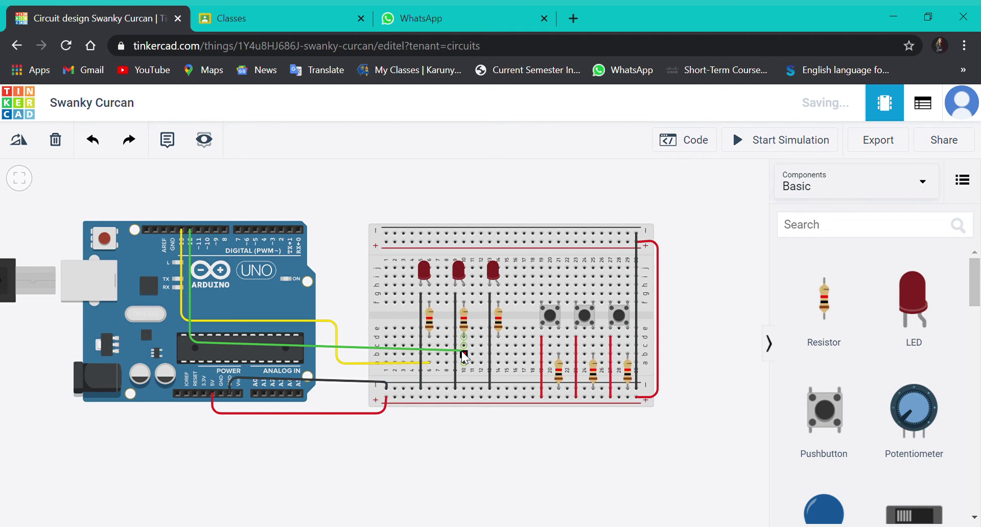
click(465, 356)
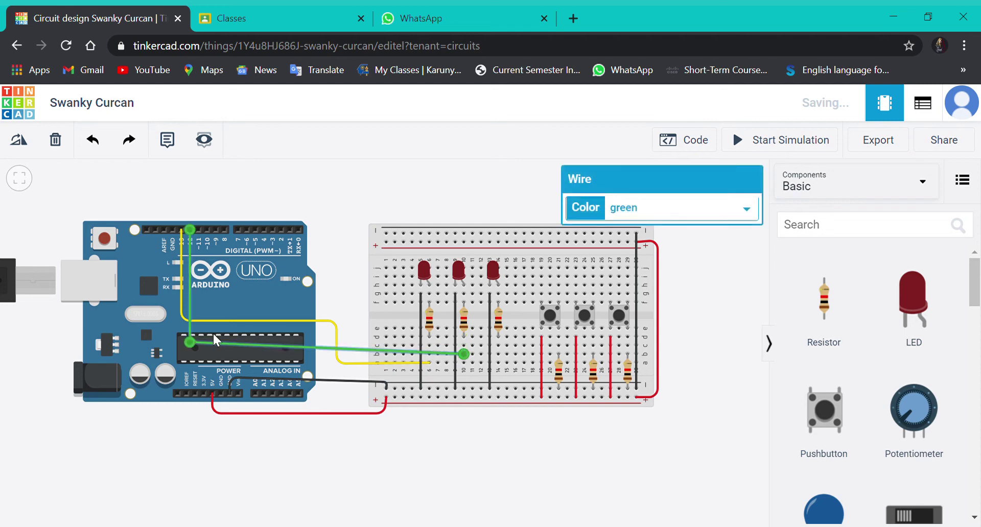
drag(189, 340, 192, 341)
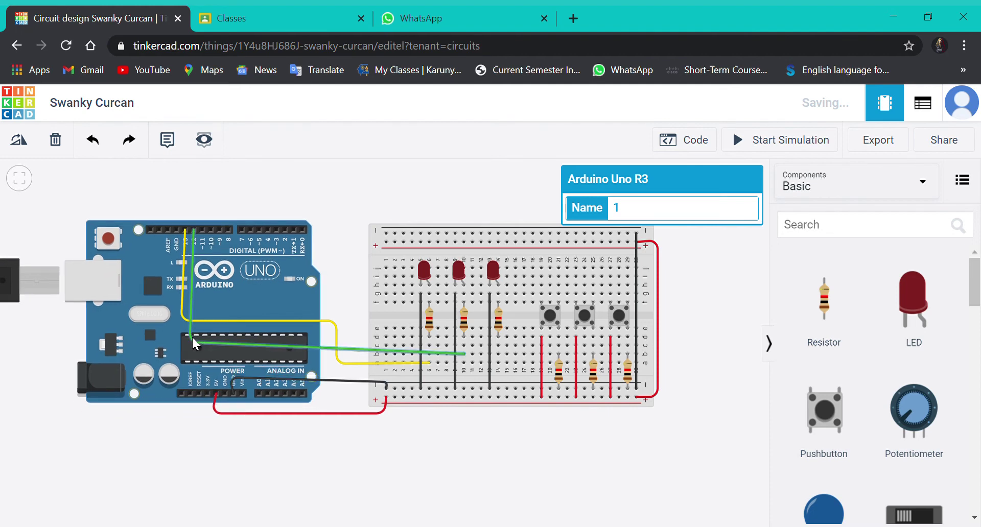
click(193, 339)
drag(192, 340, 202, 347)
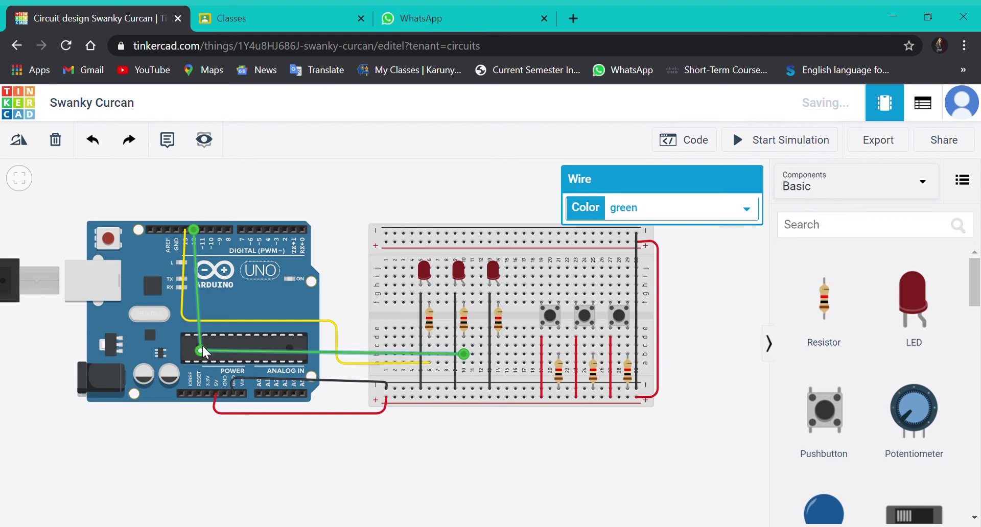
Wire Arduino pin D8 to row a of column 14 in green, with one bend over the Arduino
click(231, 231)
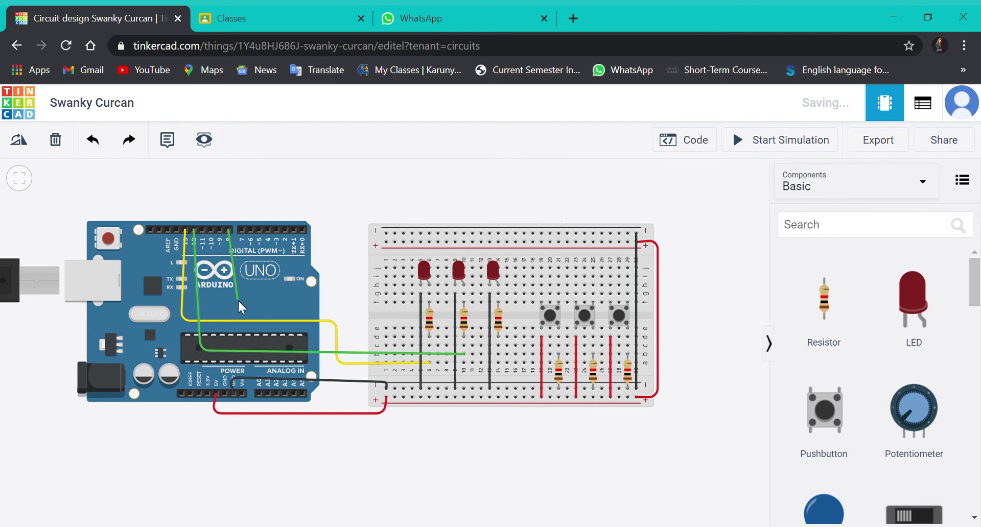
click(229, 366)
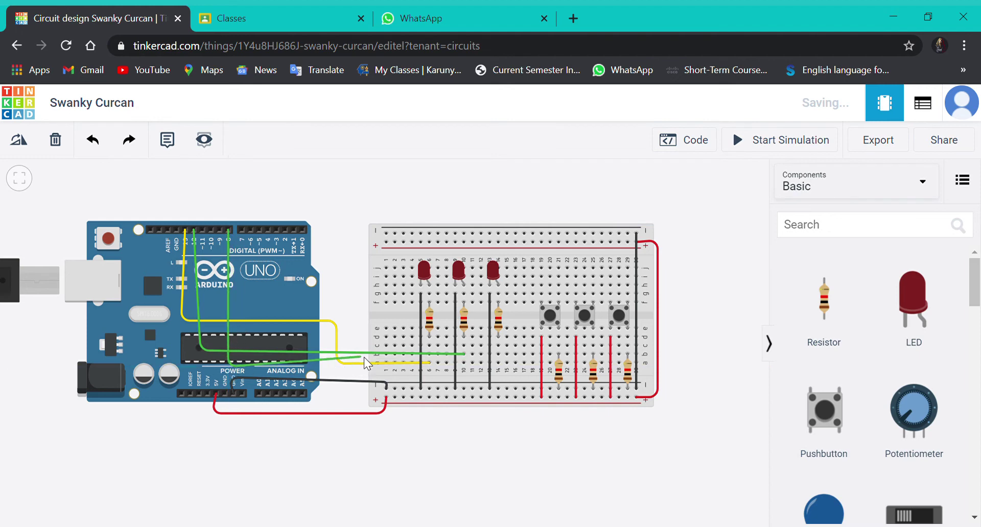
click(498, 362)
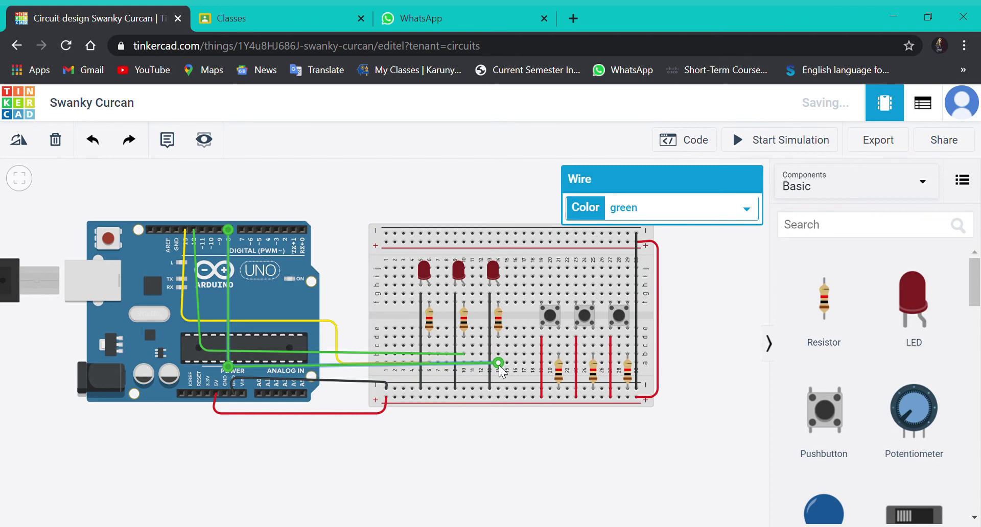
click(734, 324)
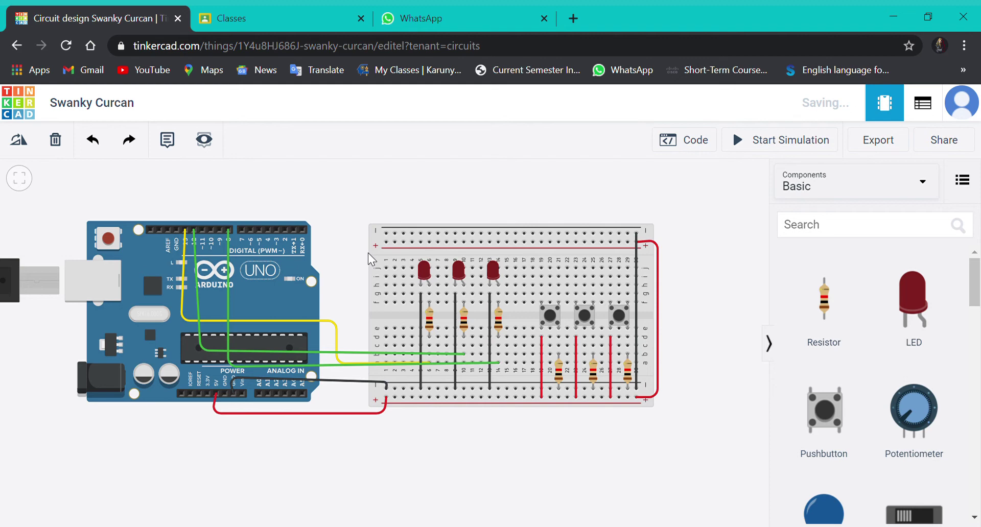
Wire Arduino pin D7 above both boards to row c of column 21 at the first pushbutton and colour the wire turquoise
click(241, 228)
click(241, 200)
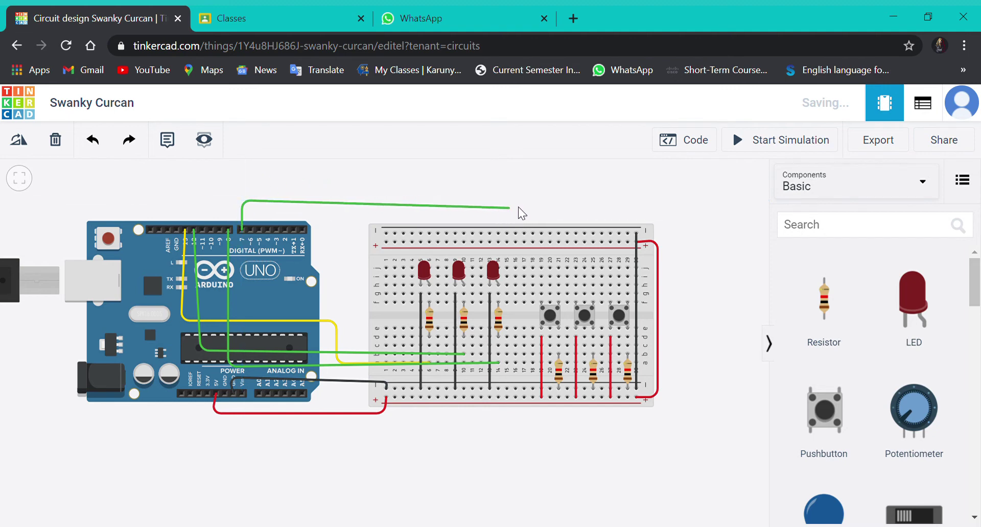
click(550, 200)
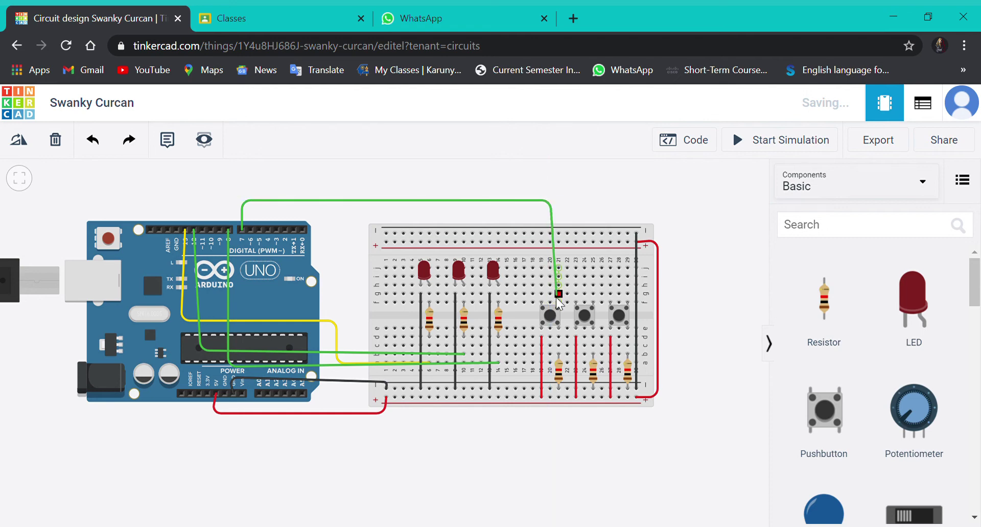
click(559, 345)
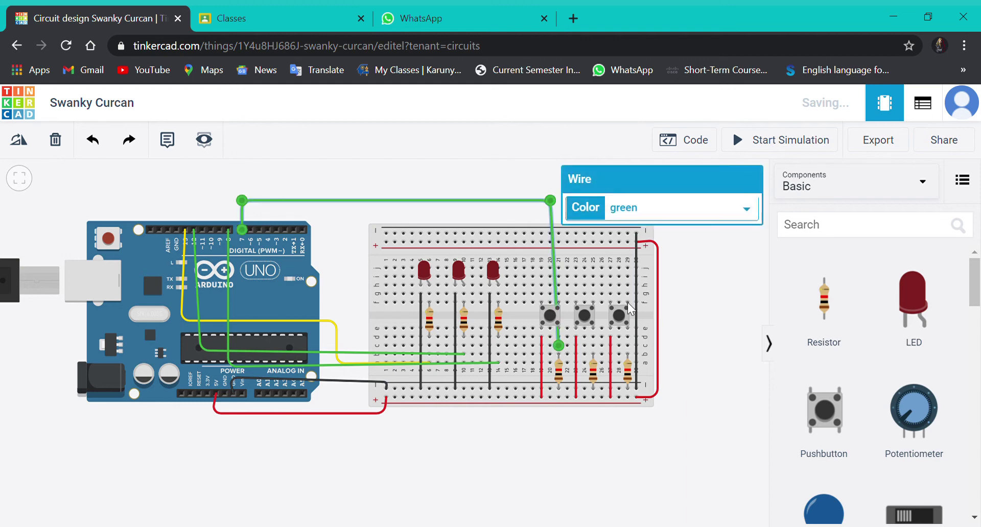
key(Down)
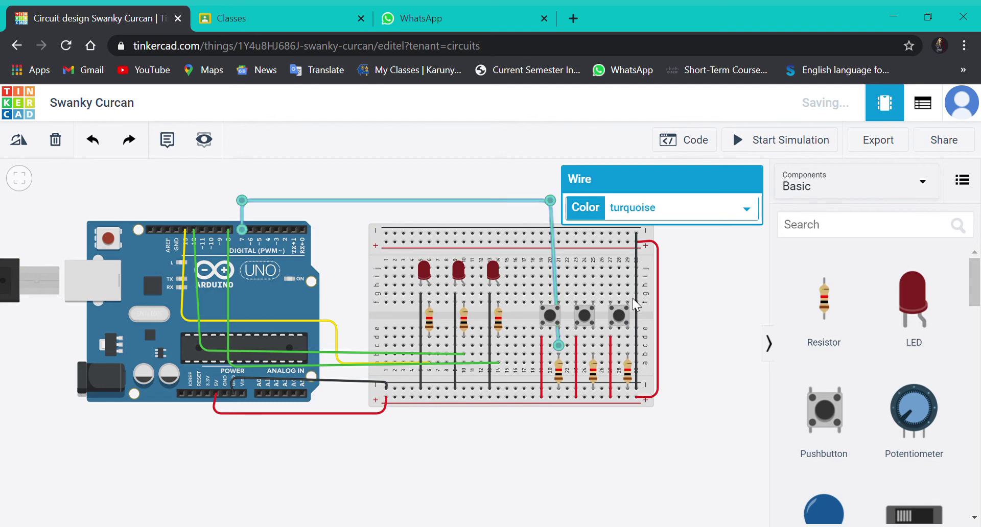
click(488, 183)
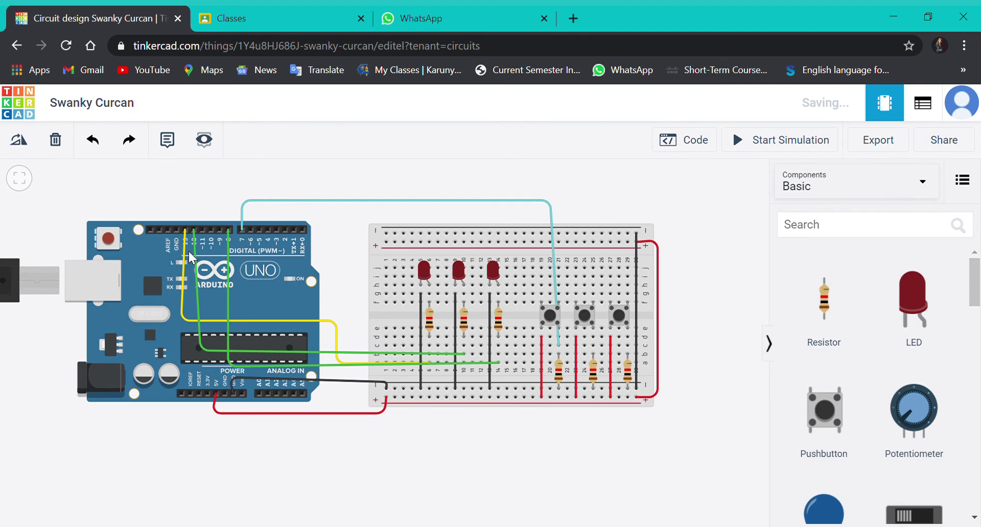
Wire Arduino pin D4 with two bends to row c of column 25 at the second pushbutton and colour the wire turquoise
click(268, 228)
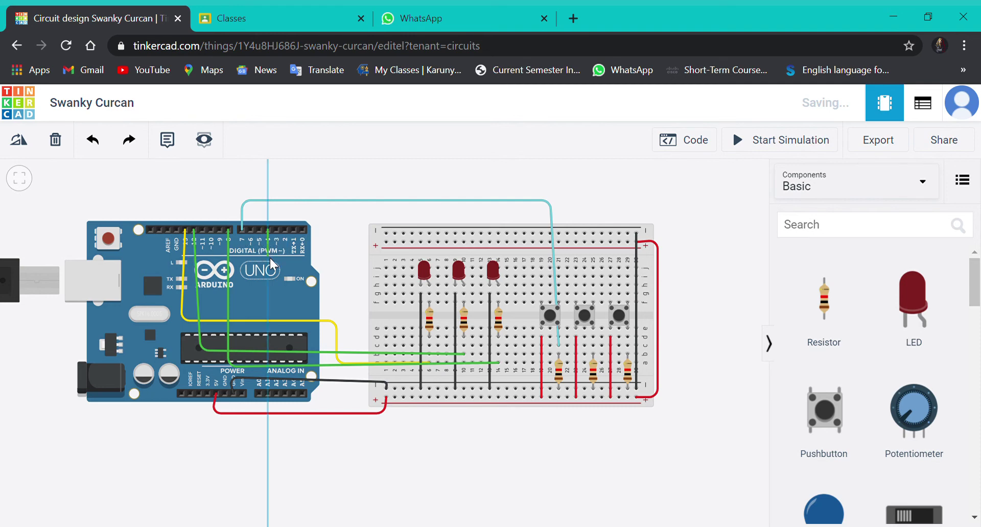
click(269, 294)
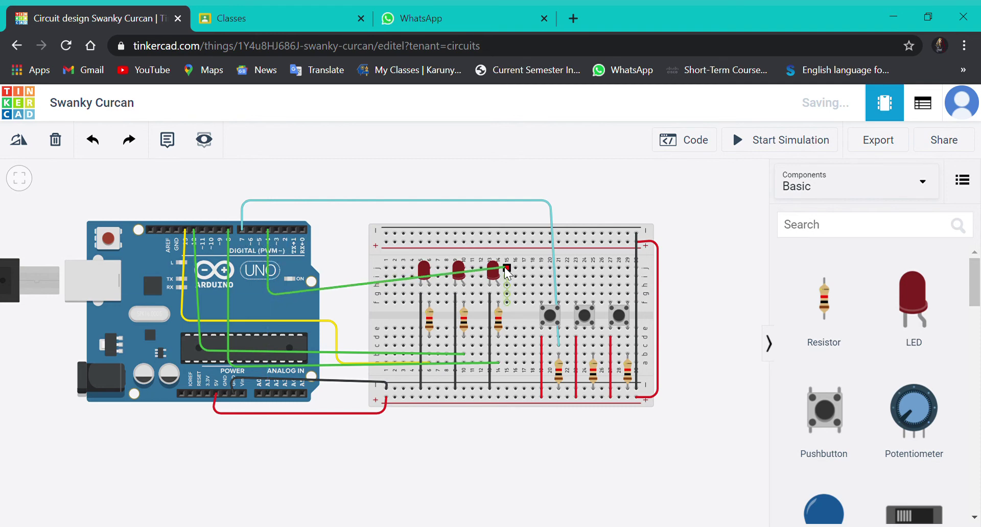
click(590, 303)
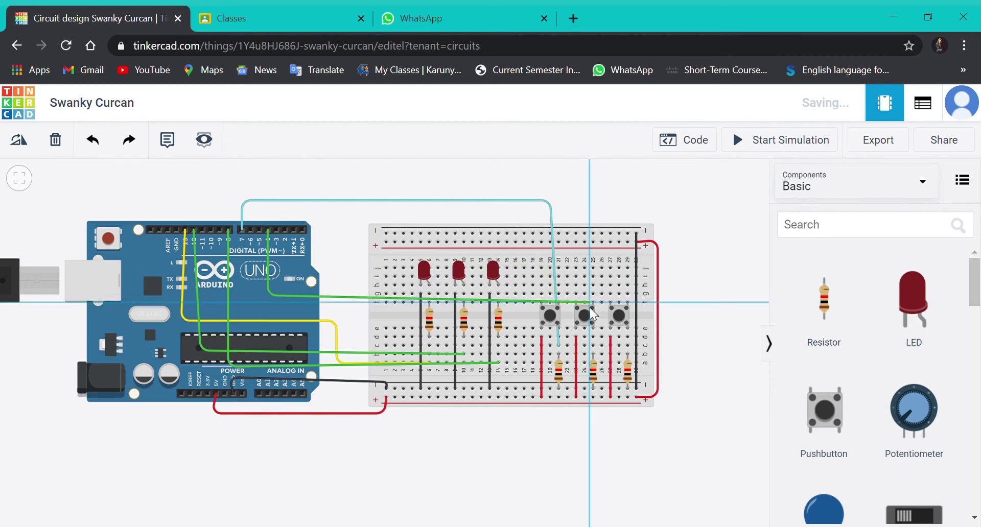
click(593, 346)
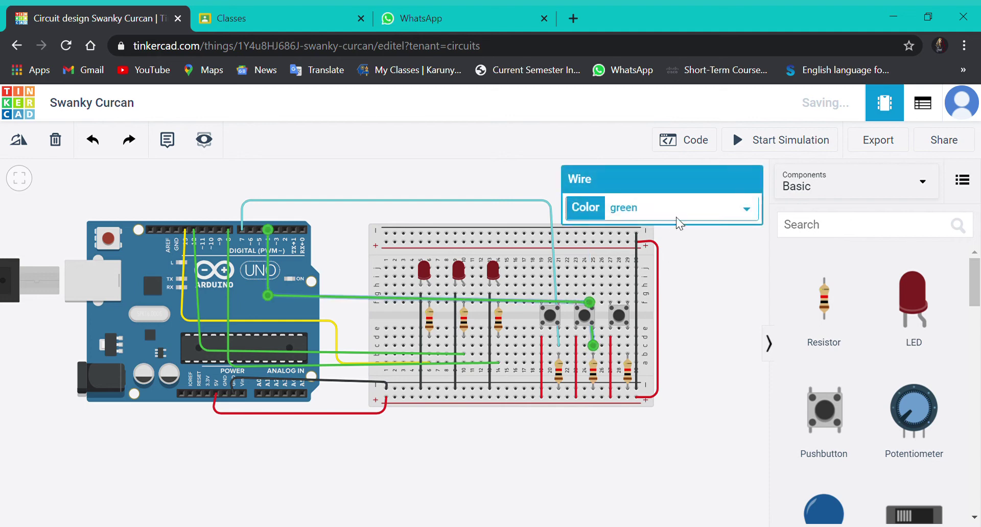
key(6)
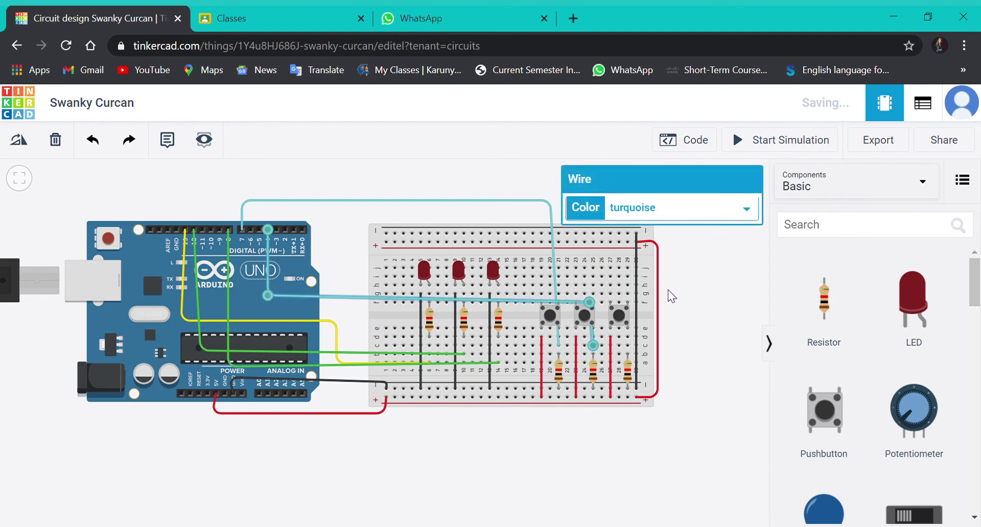
click(680, 303)
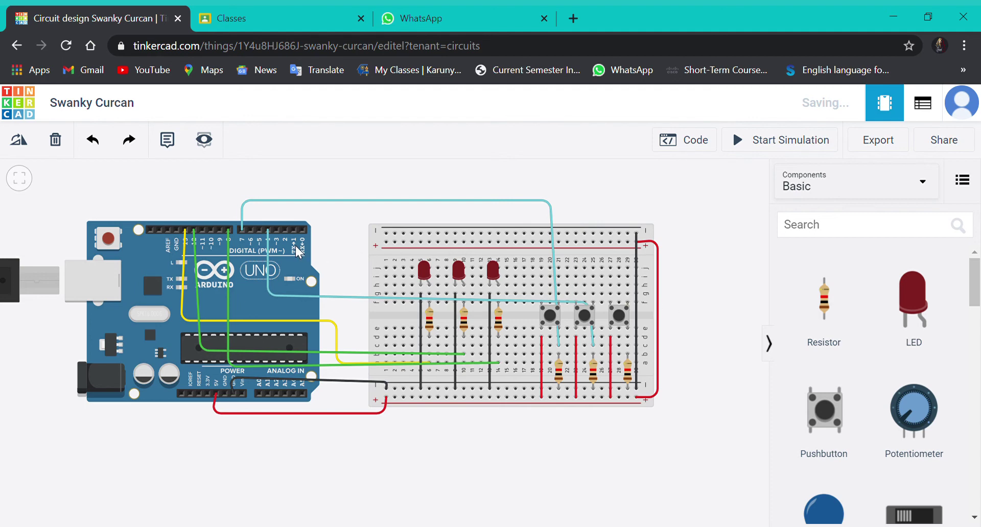
Wire Arduino pin D2 with one bend to row c of column 29 at the third pushbutton and colour the wire turquoise
click(285, 229)
click(286, 336)
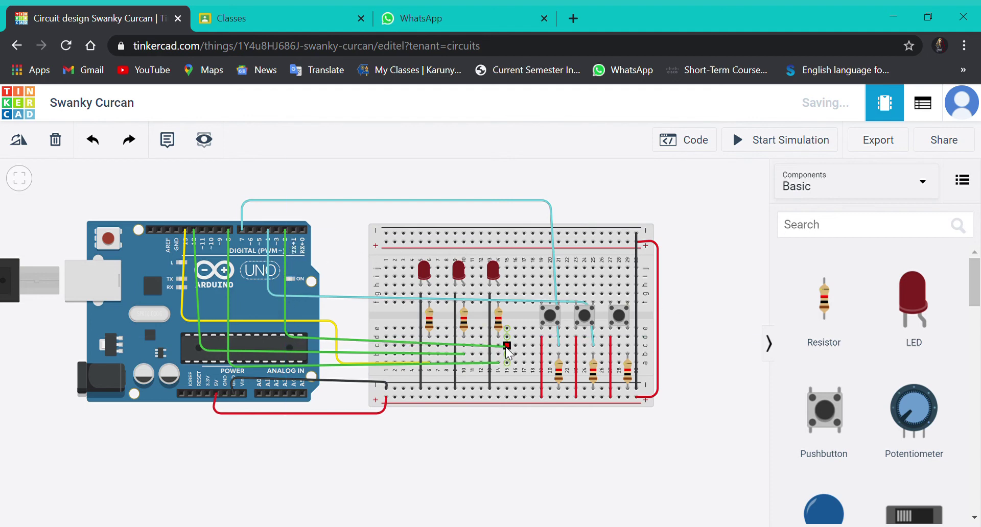
click(628, 345)
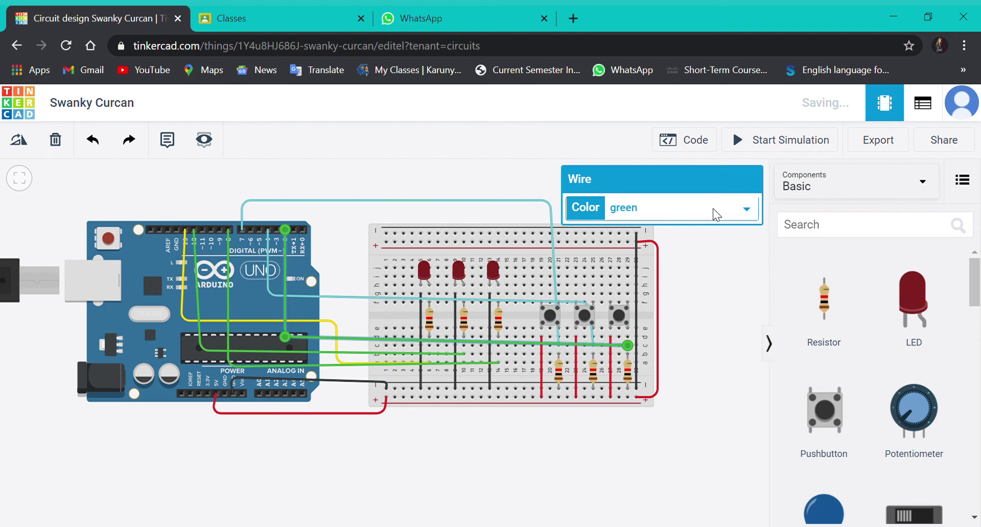
click(698, 299)
click(700, 307)
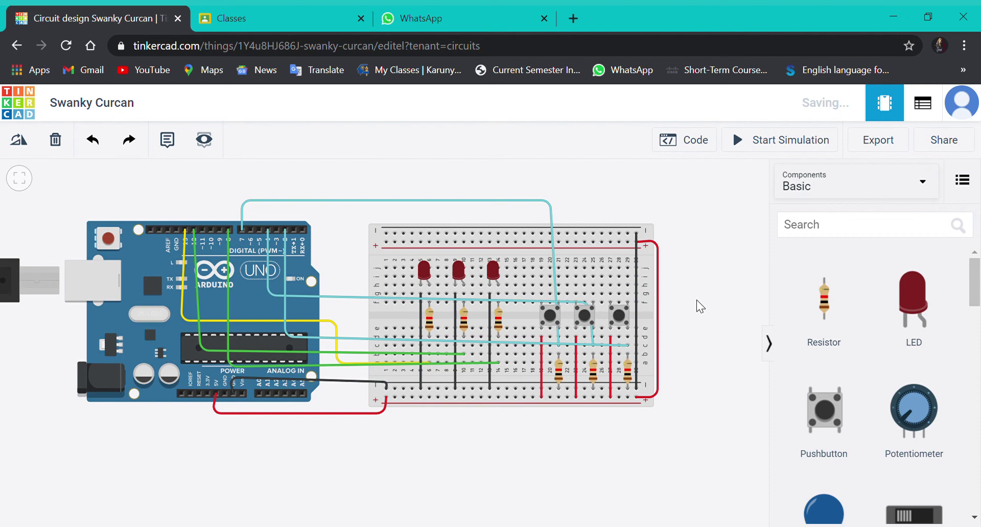
Open the Arduino's code editor and switch it from blocks to text only, accepting the loss of the blocks
click(708, 142)
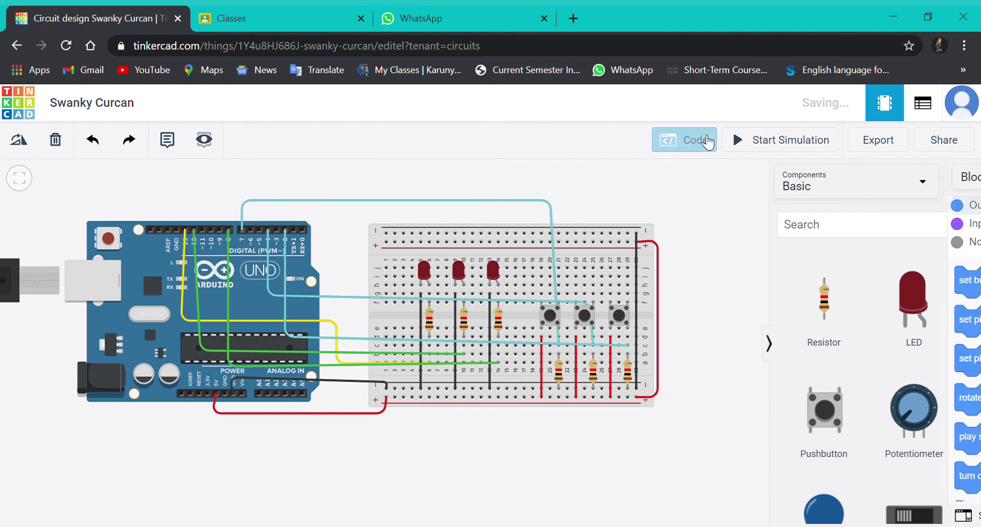
click(658, 183)
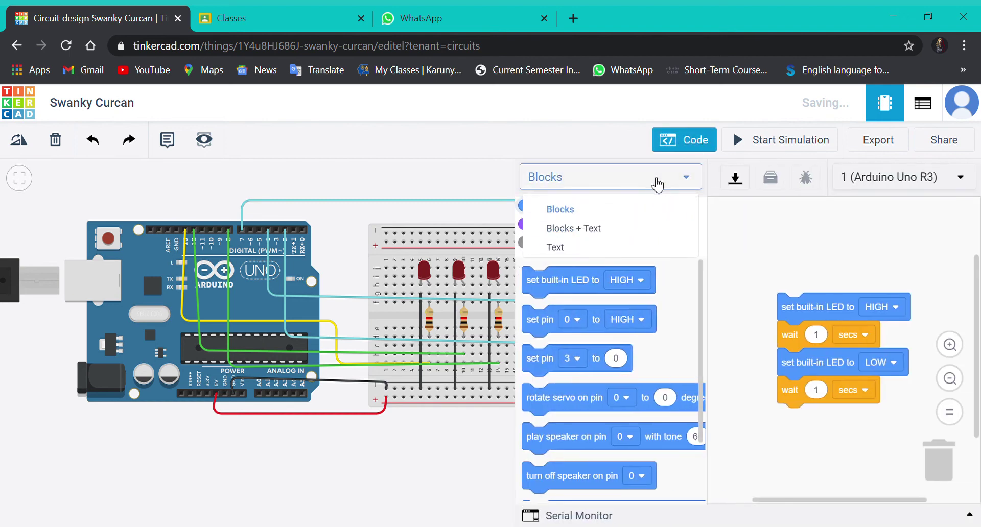
click(622, 249)
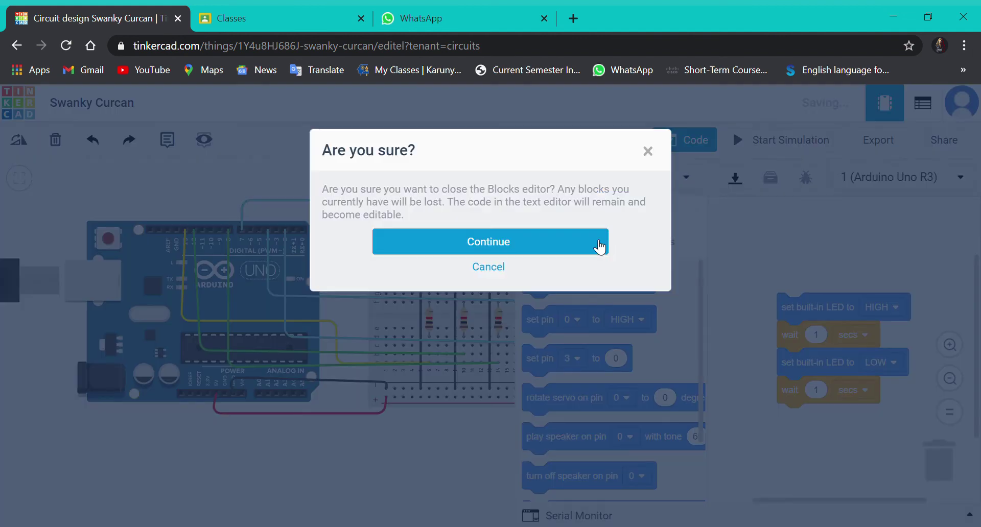
click(588, 244)
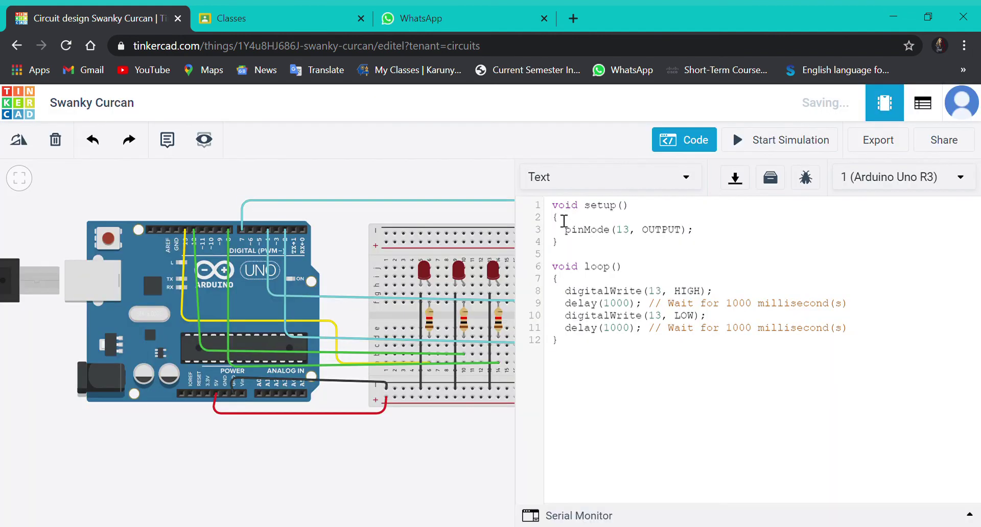
Replace the whole default code with the copied sketch that reads pins 7, 4 and 2 and drives pins 13, 12 and 8, and review it
drag(554, 205, 618, 366)
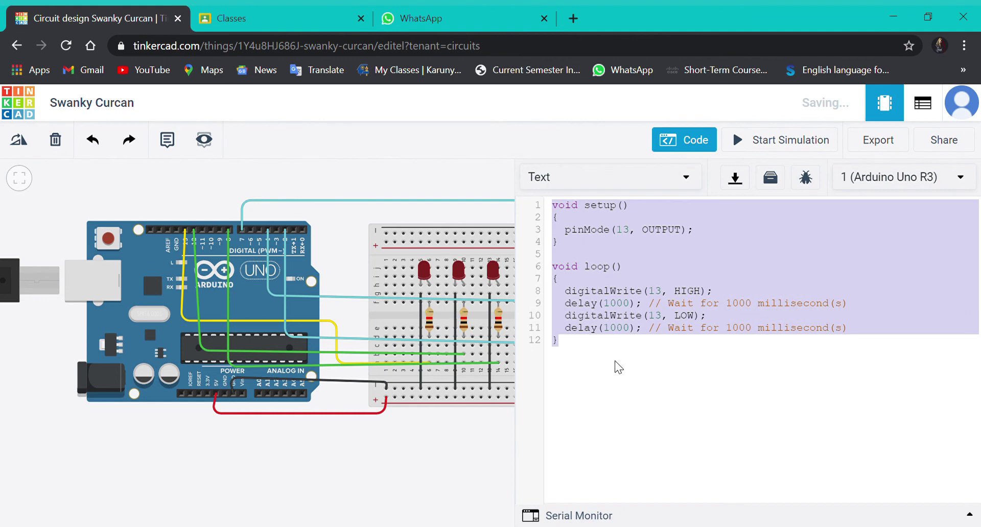
key(ctrl+v)
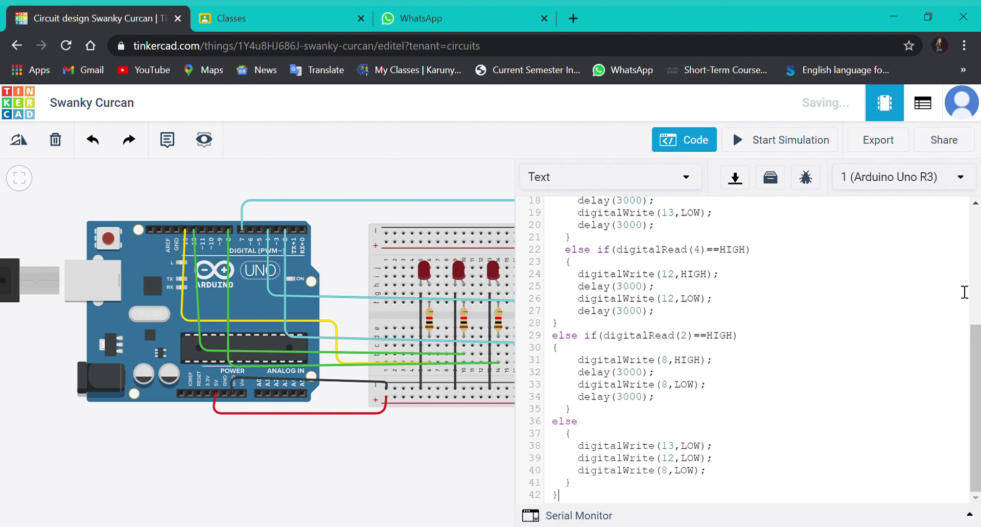
scroll(963, 292, up, 5)
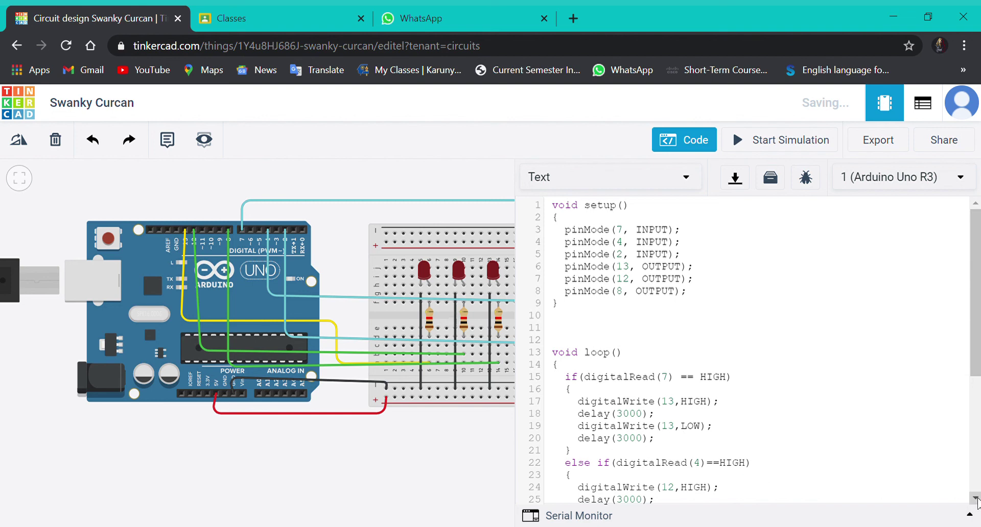
click(975, 498)
scroll(975, 498, down, 4)
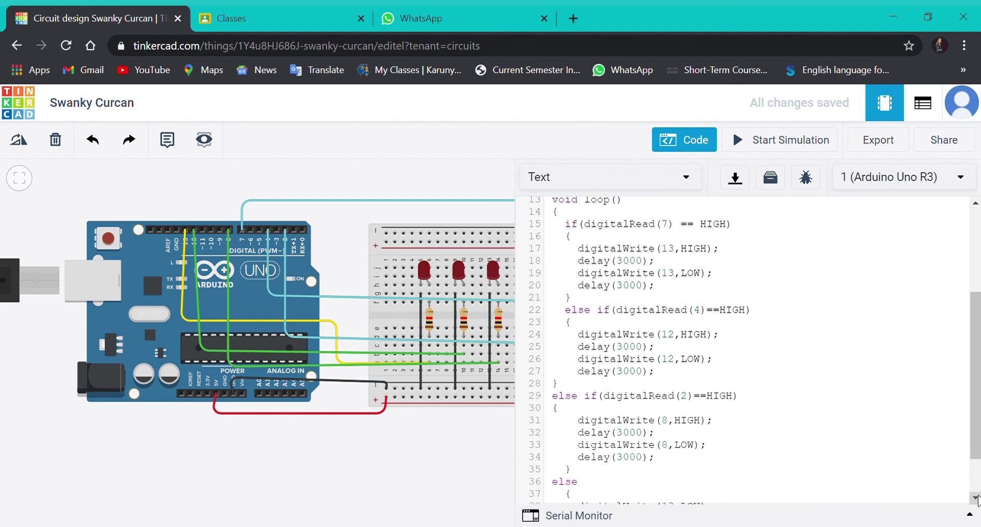
click(976, 497)
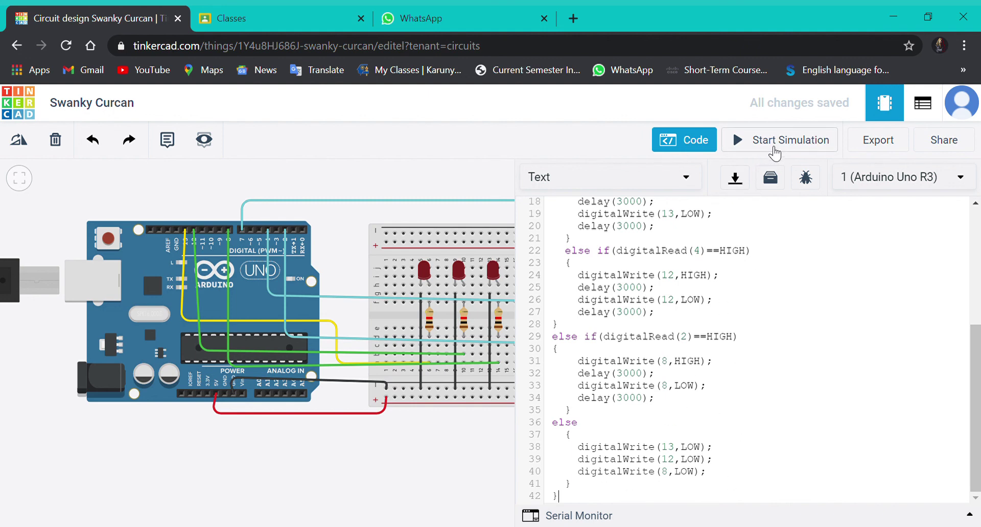
Start the simulation, hide the code editor and test the first, second and third breadboard pushbuttons in turn
click(775, 141)
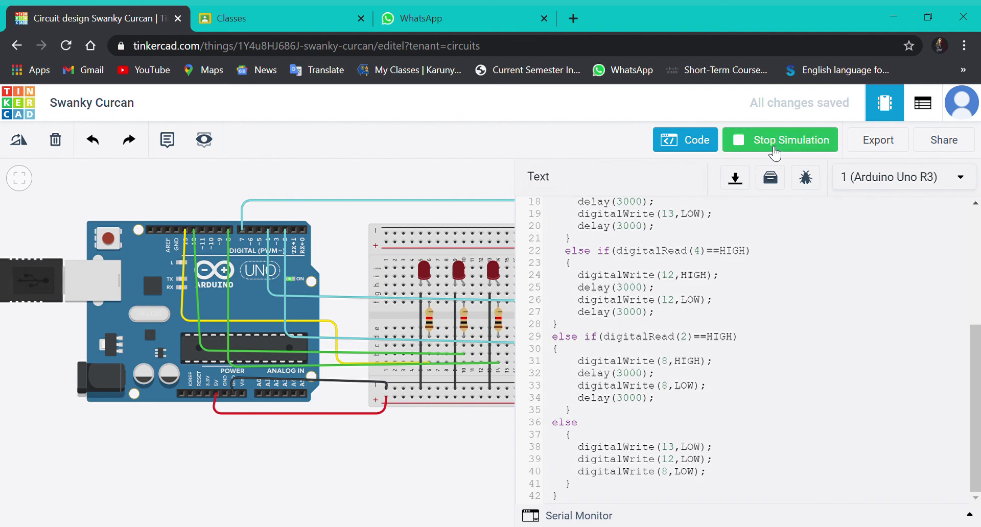
click(690, 138)
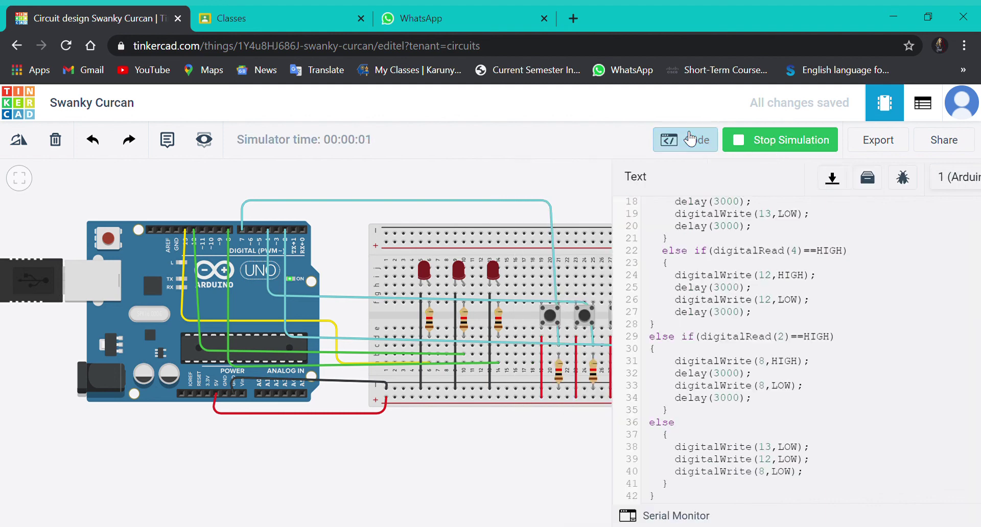
click(548, 320)
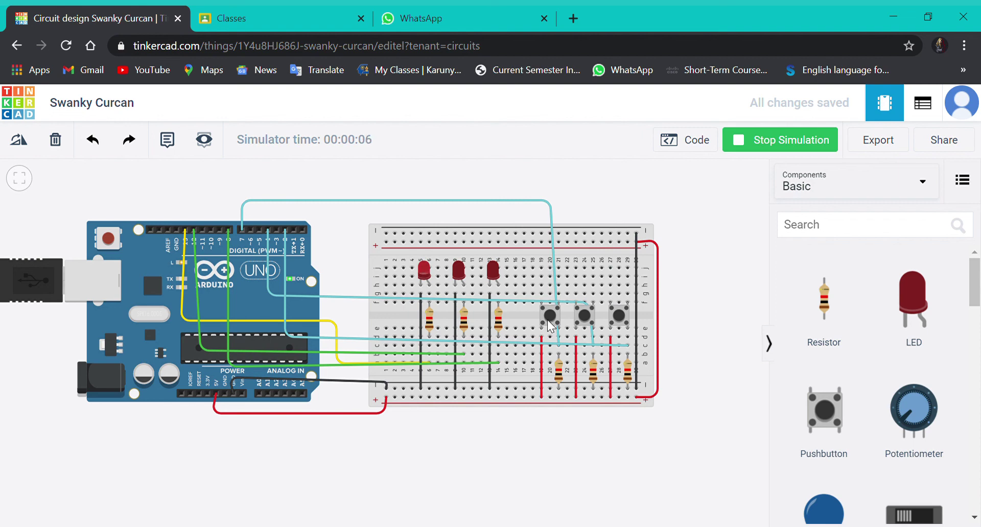
click(588, 315)
click(616, 319)
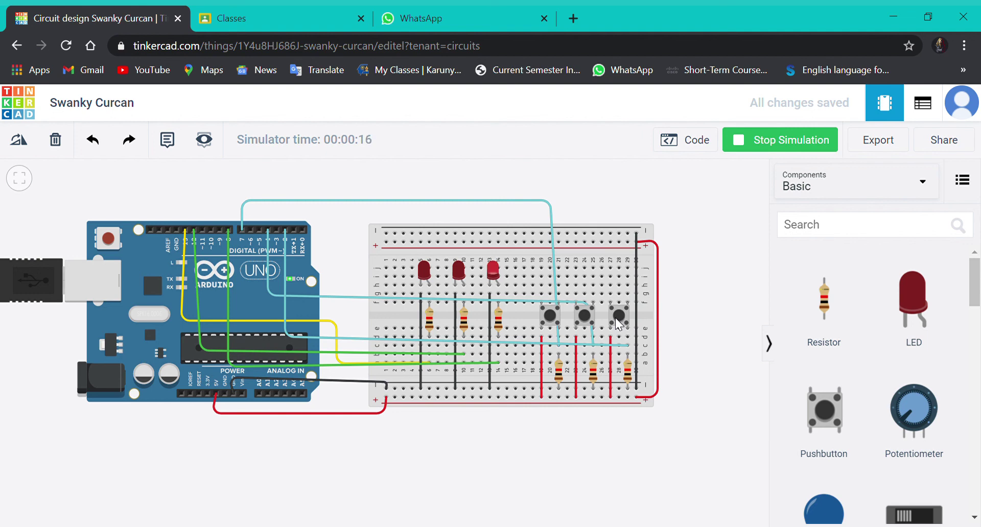